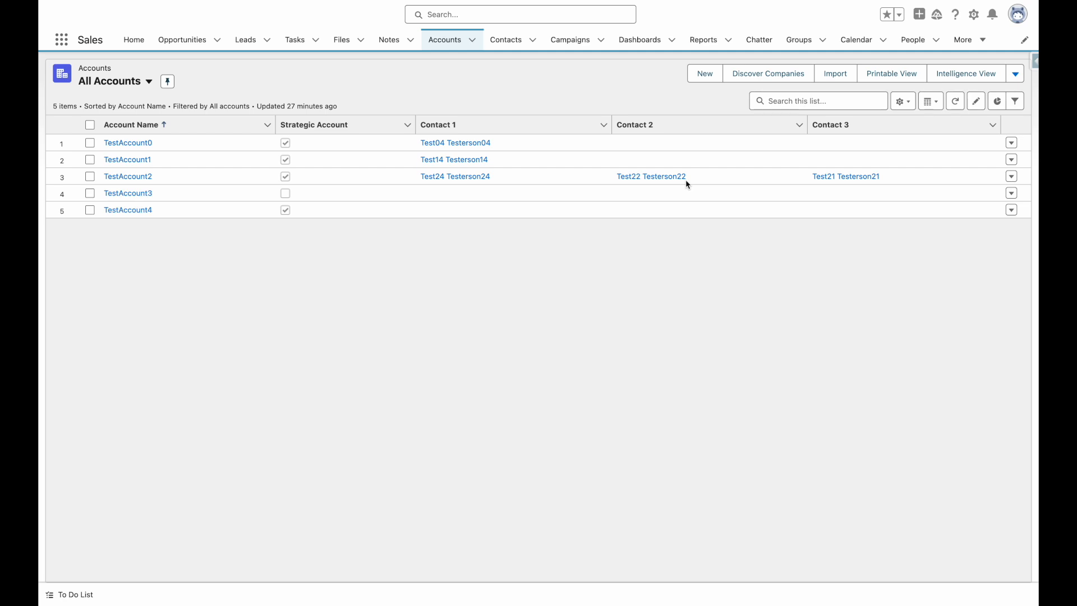
Step: In the All Contacts list, clear the Inactive flag on the four selected contacts in rows 23 to 26 and save
{"action": "left_click", "coordinate": [507, 41]}
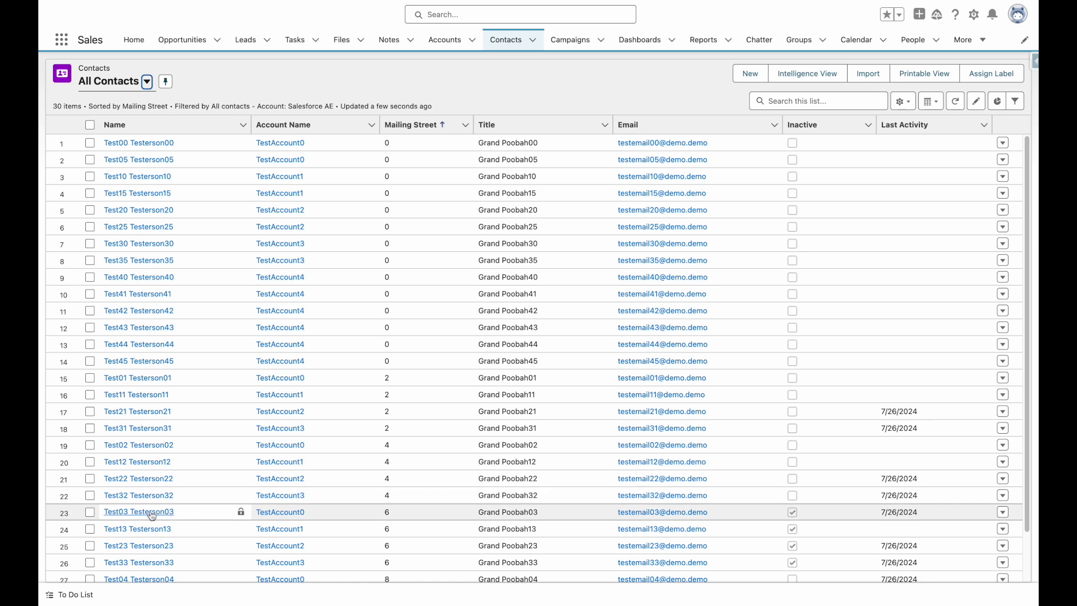
{"action": "left_click", "coordinate": [89, 513]}
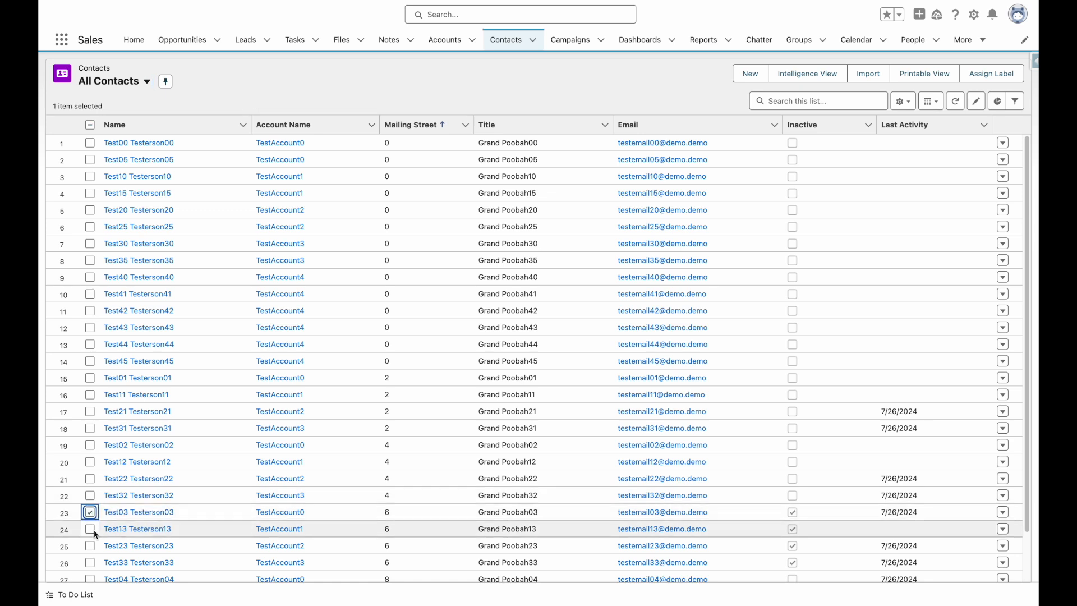
{"action": "left_click", "coordinate": [90, 563], "text": "shift"}
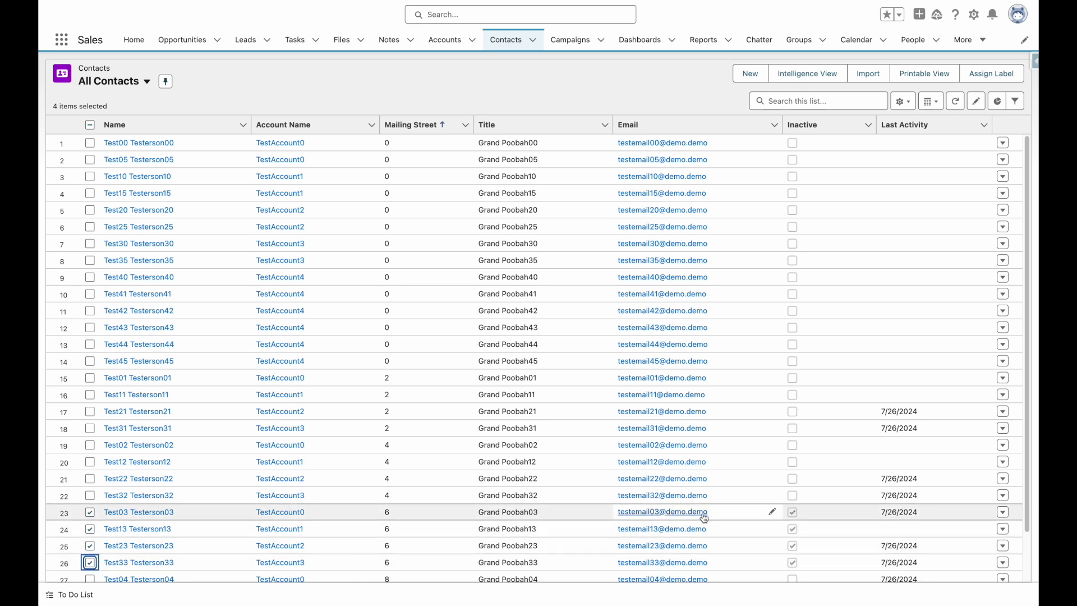
{"action": "left_click", "coordinate": [866, 513]}
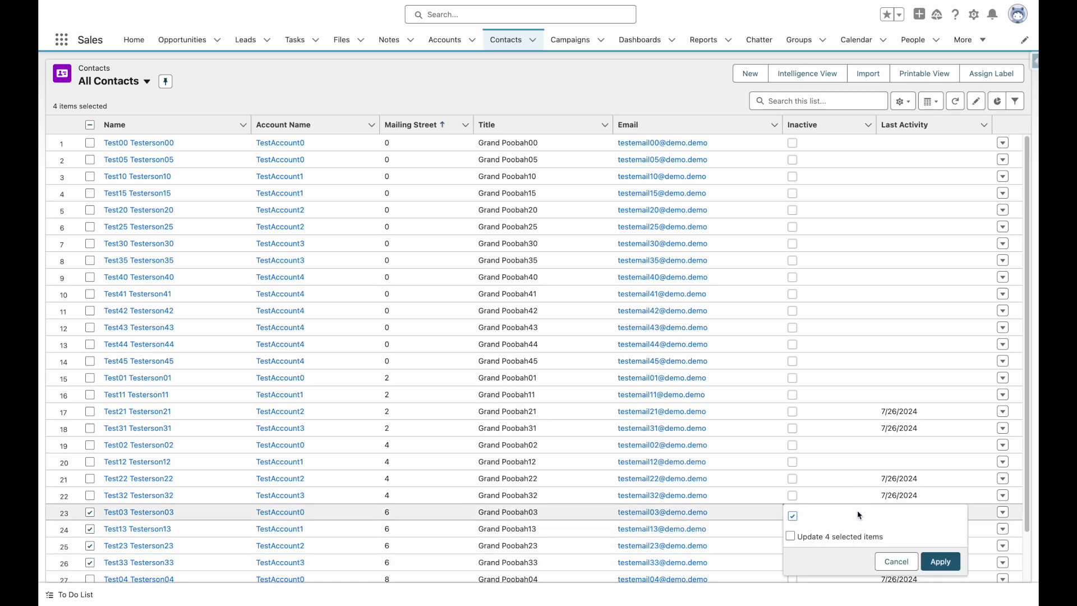
{"action": "left_click", "coordinate": [793, 516]}
{"action": "left_click", "coordinate": [791, 537]}
{"action": "left_click", "coordinate": [937, 561]}
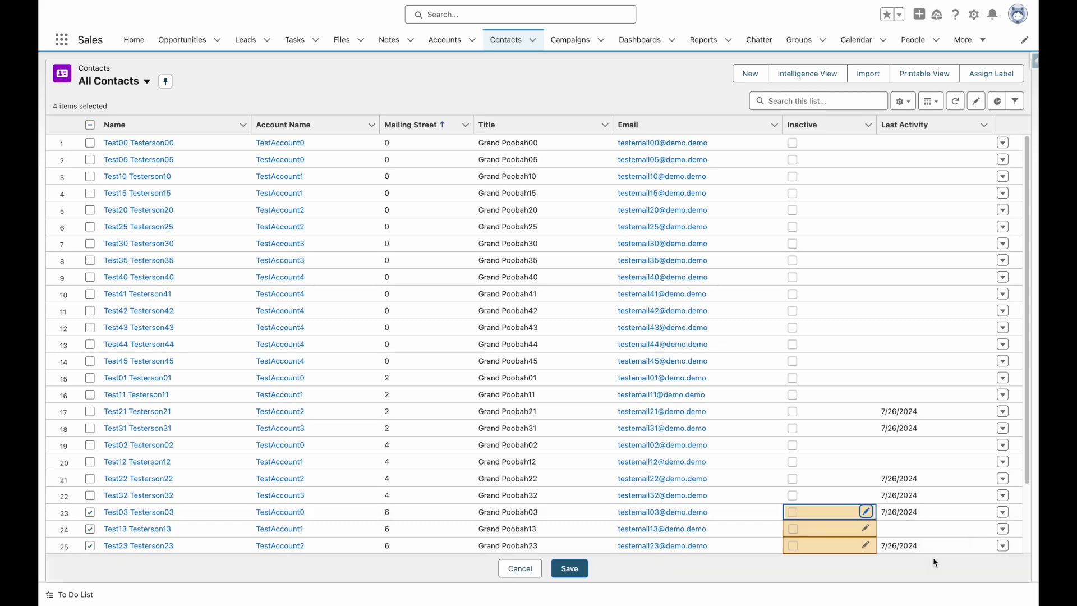
{"action": "left_click", "coordinate": [572, 571]}
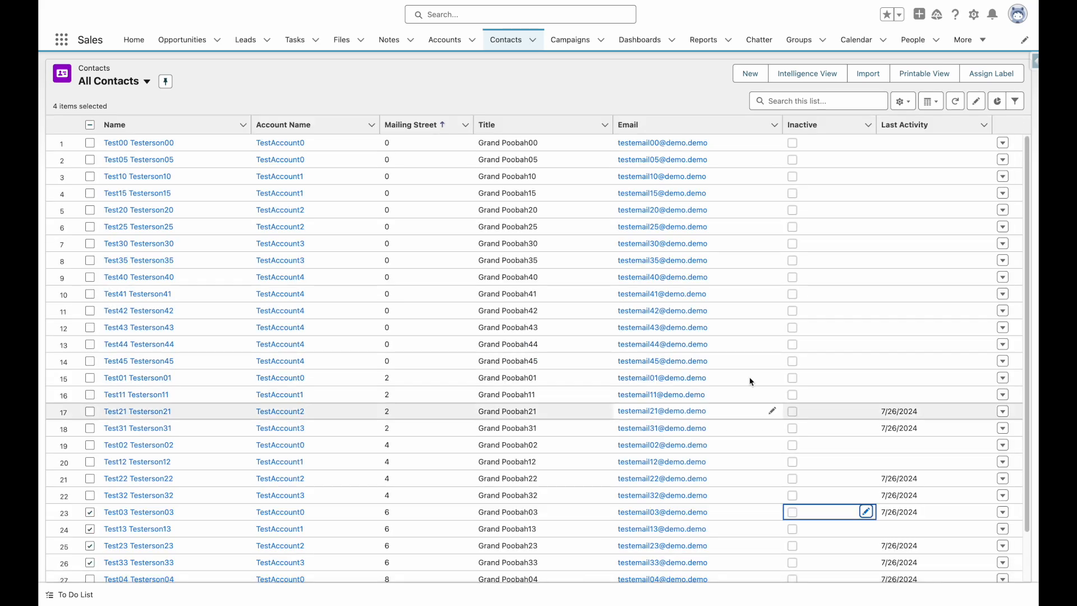
{"action": "left_click", "coordinate": [662, 101]}
Step: Switch to the Developer Console and examine the key and value types in the IntMapForFlow class and the GetItemByIndex class
{"action": "key", "text": "super+grave"}
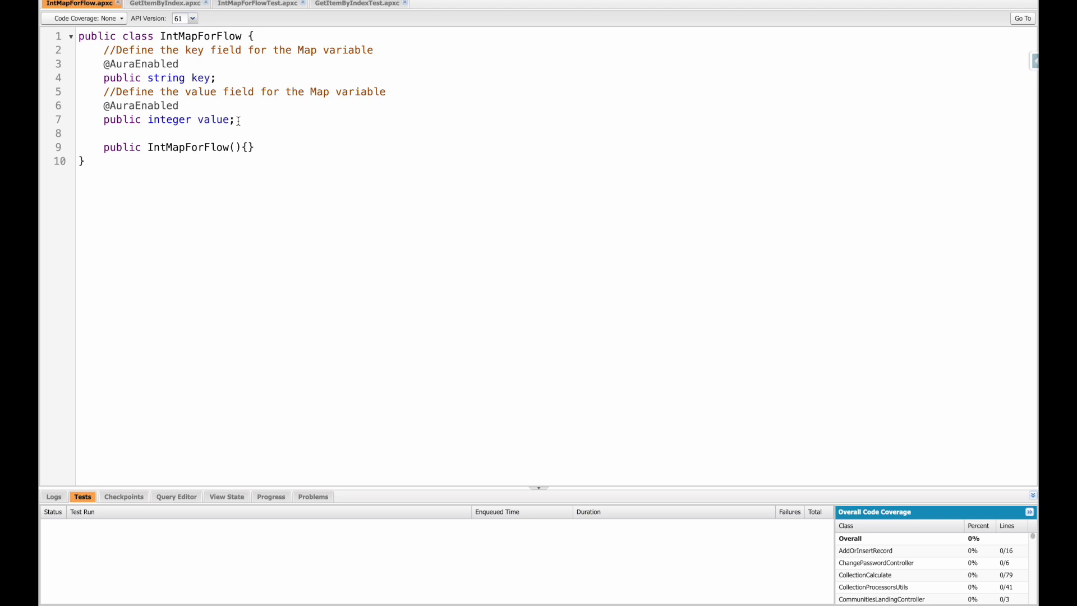
{"action": "left_click_drag", "start_coordinate": [147, 78], "coordinate": [183, 79]}
{"action": "left_click_drag", "start_coordinate": [149, 120], "coordinate": [193, 121]}
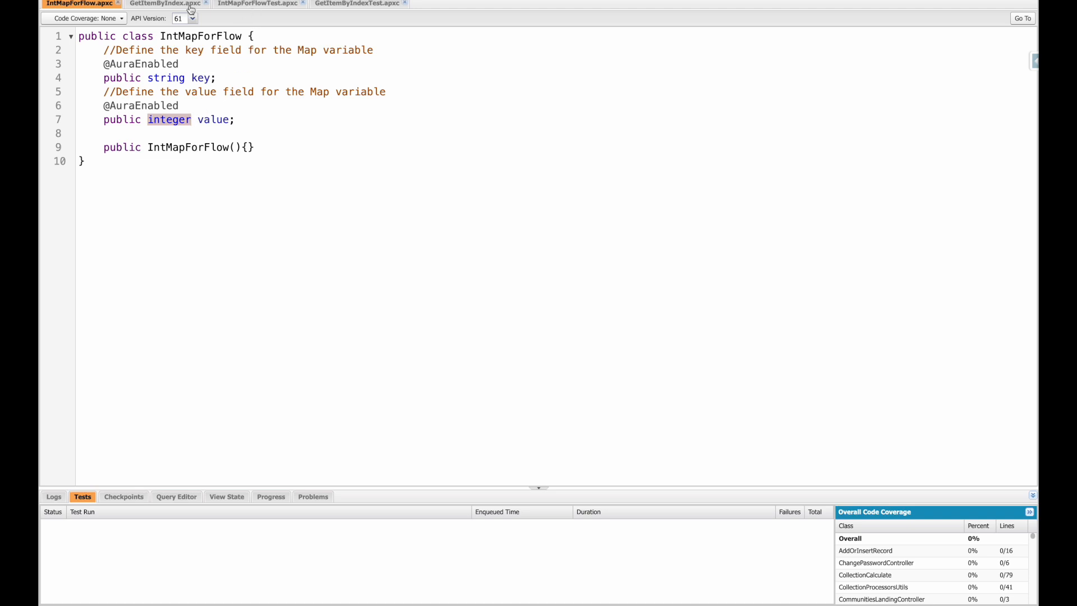
{"action": "left_click", "coordinate": [177, 4]}
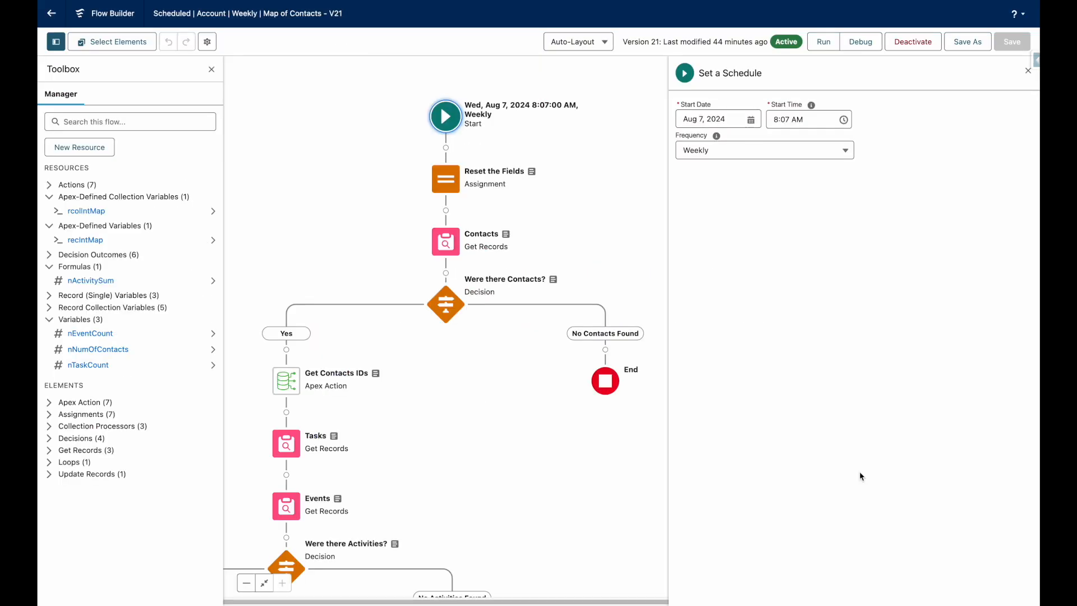
Step: Show the object and filter conditions of the weekly scheduled flow's Start element in Flow Builder
{"action": "left_click", "coordinate": [444, 125]}
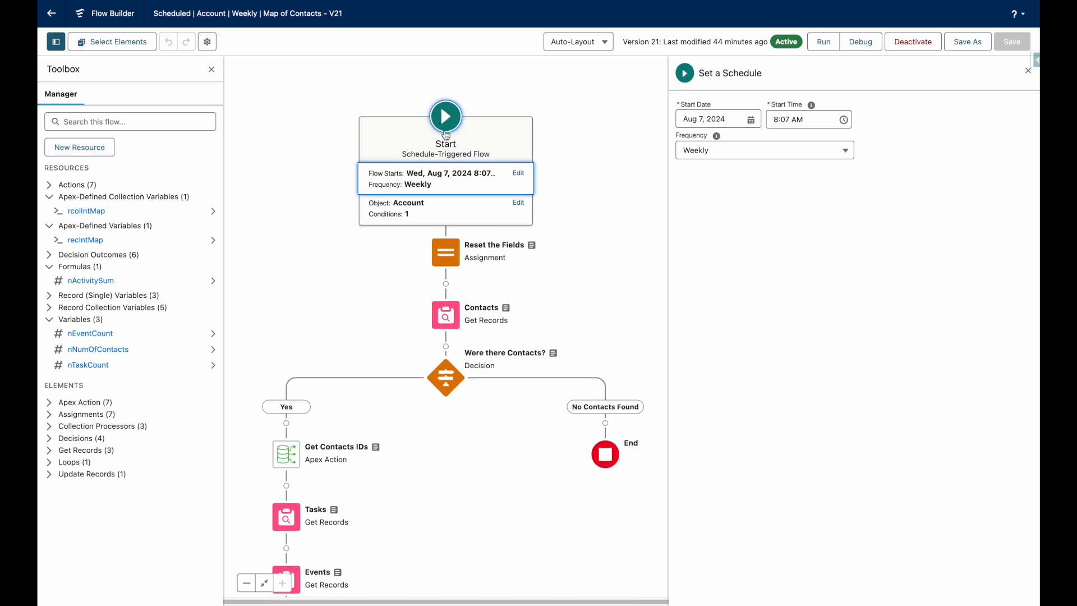
{"action": "left_click", "coordinate": [517, 203]}
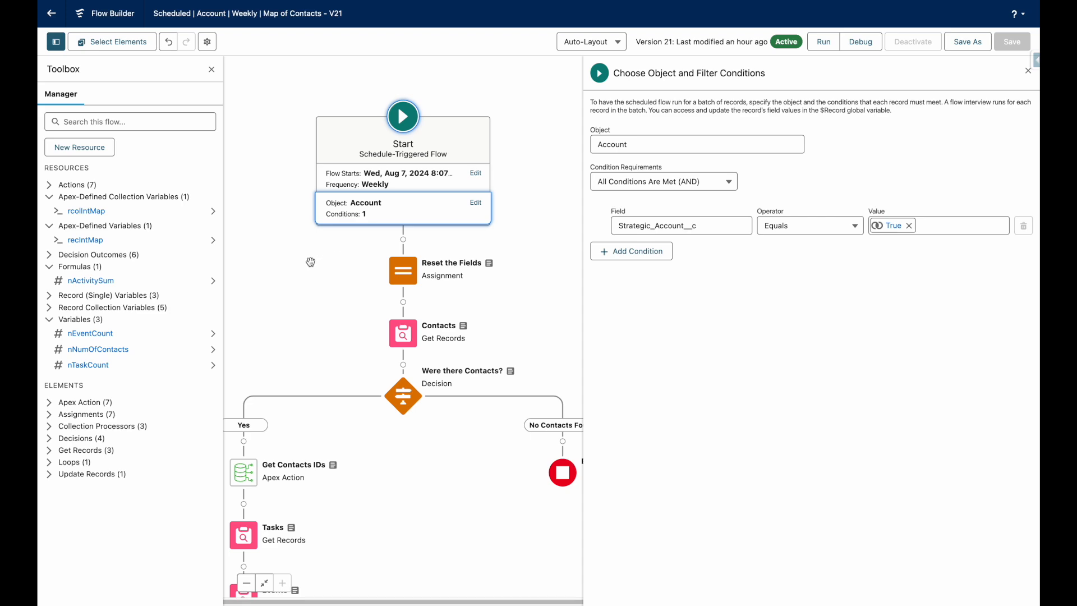
Step: Review the definitions of the recIntMap variable, the rcolIntMap collection and the nActivitySum formula, leaving each without changes
{"action": "double_click", "coordinate": [94, 240]}
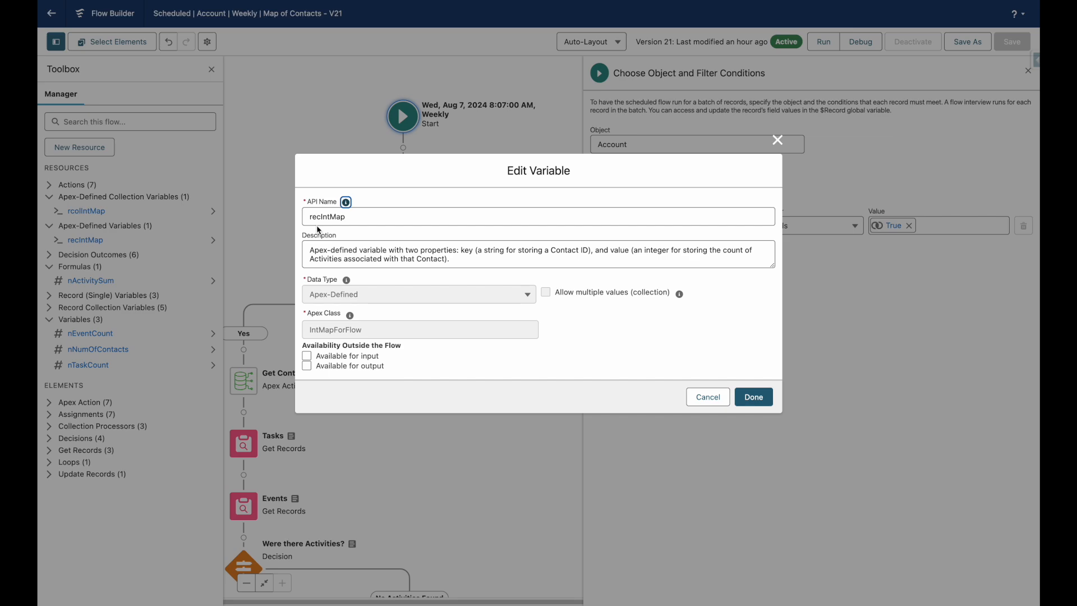
{"action": "left_click", "coordinate": [706, 397]}
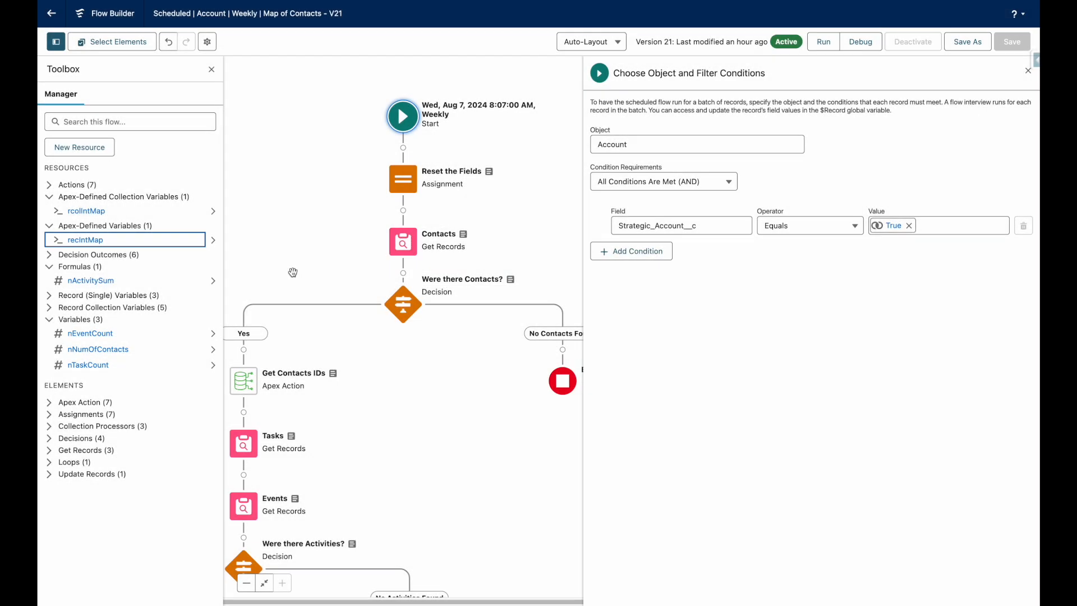
{"action": "left_click", "coordinate": [95, 211]}
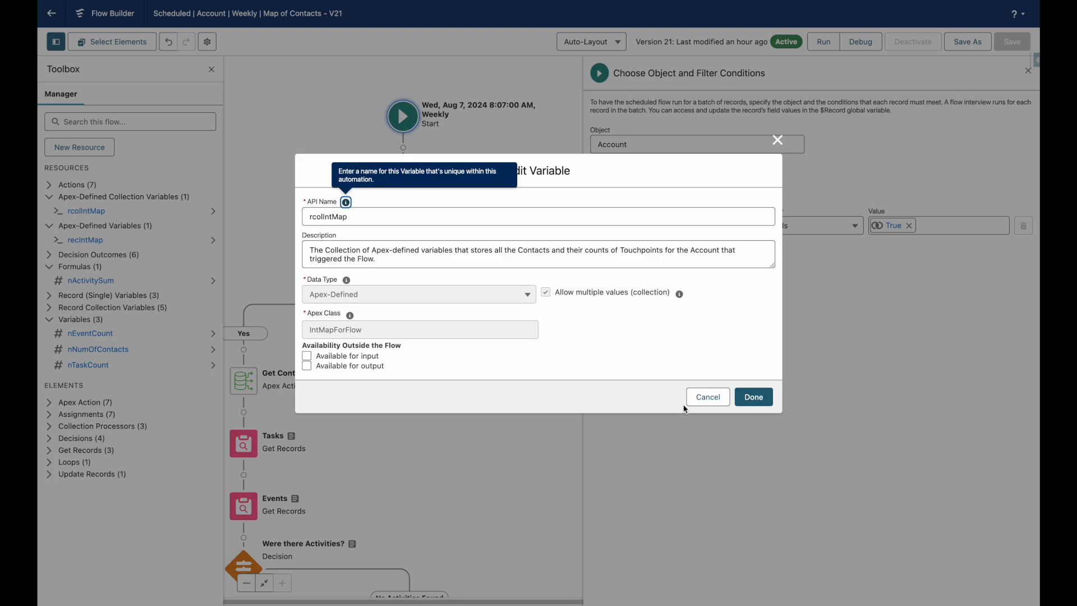
{"action": "left_click", "coordinate": [701, 402]}
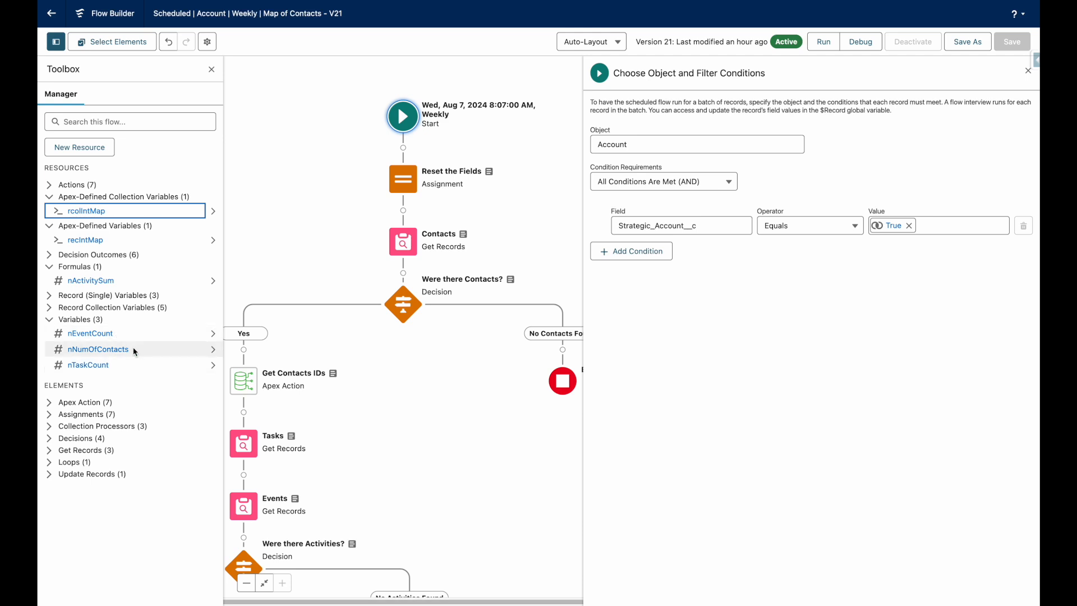
{"action": "left_click", "coordinate": [100, 286]}
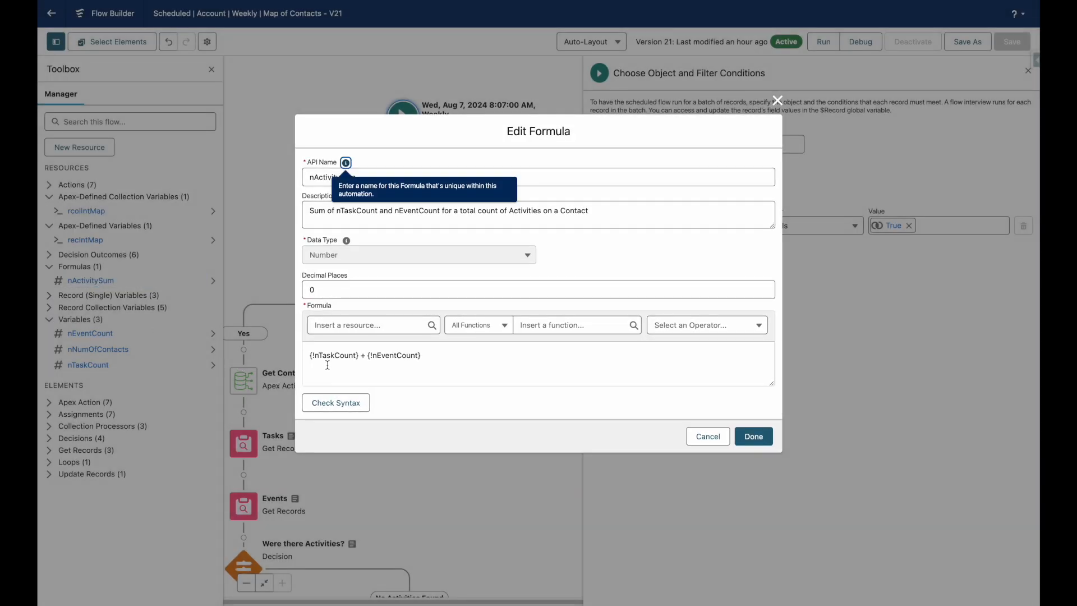
{"action": "left_click", "coordinate": [701, 438]}
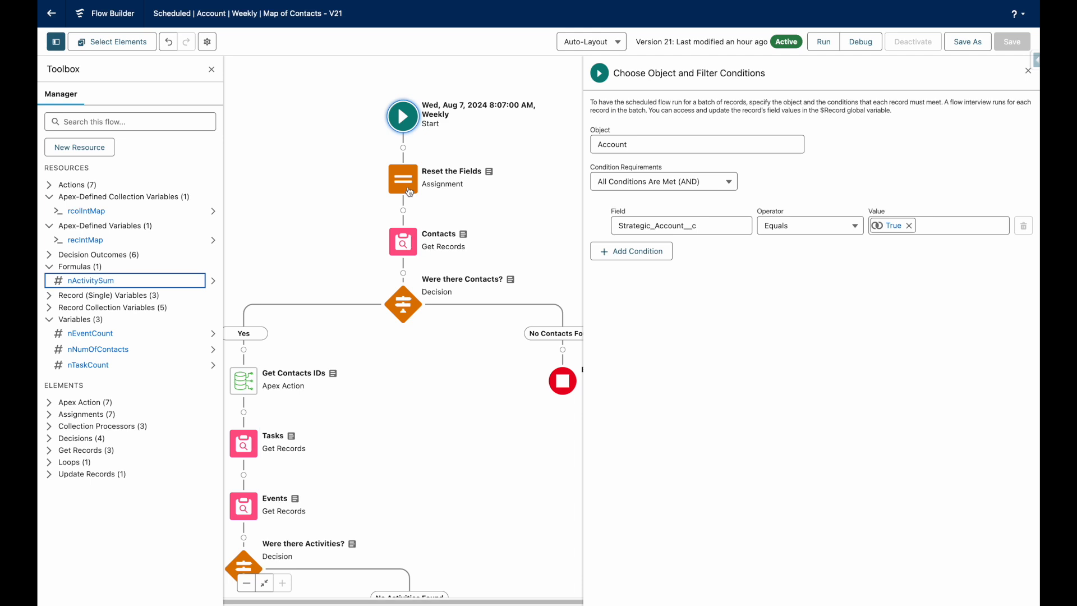
Step: Examine the Reset the Fields assignment, the Contacts record query and the Were there Contacts? decision
{"action": "left_click", "coordinate": [410, 192]}
{"action": "double_click", "coordinate": [410, 192]}
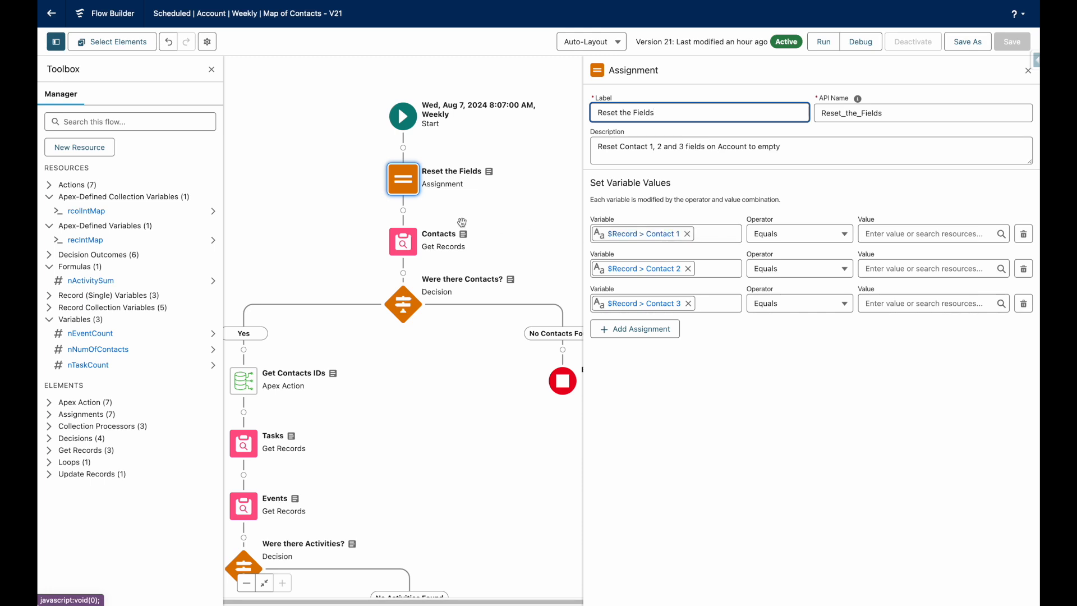
{"action": "double_click", "coordinate": [405, 243]}
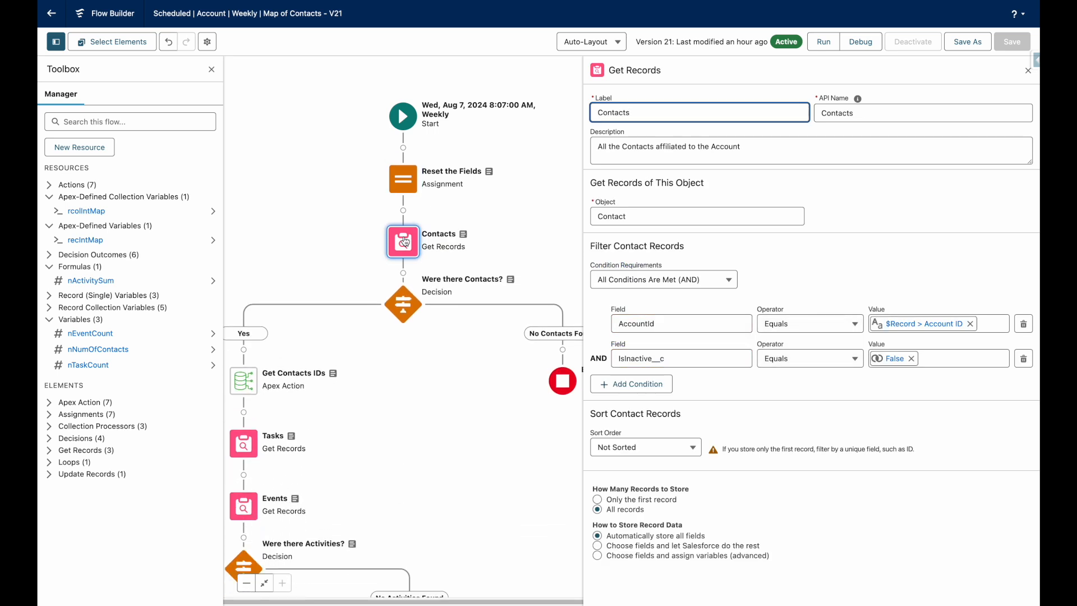
{"action": "double_click", "coordinate": [406, 304]}
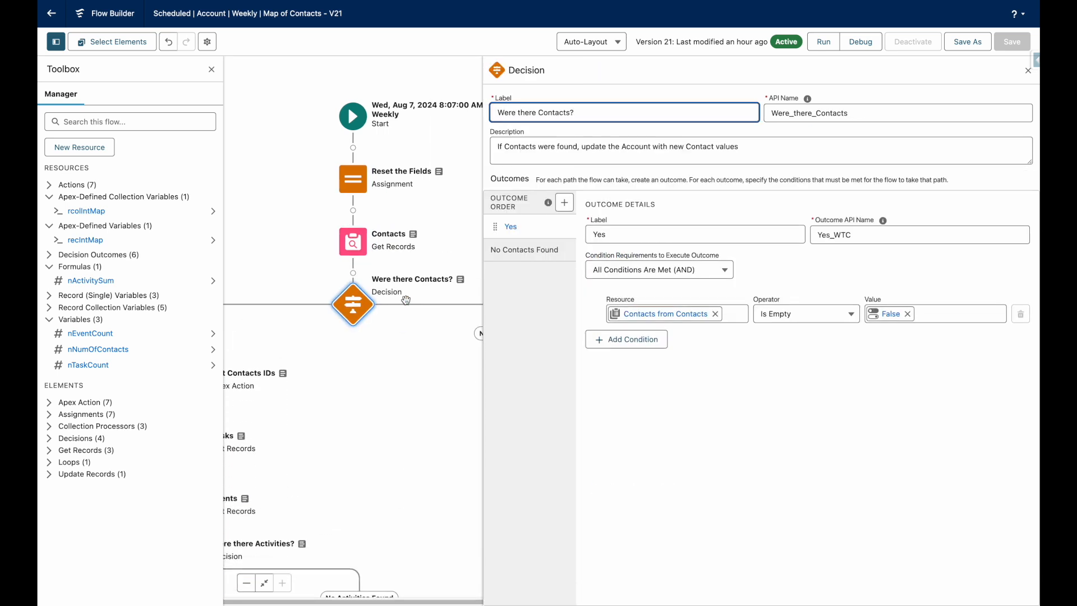
{"action": "left_click", "coordinate": [376, 340]}
Step: Examine the Get Contacts IDs action, the Tasks and Events record queries and the Were there Activities? decision
{"action": "left_click_drag", "start_coordinate": [309, 337], "coordinate": [439, 177]}
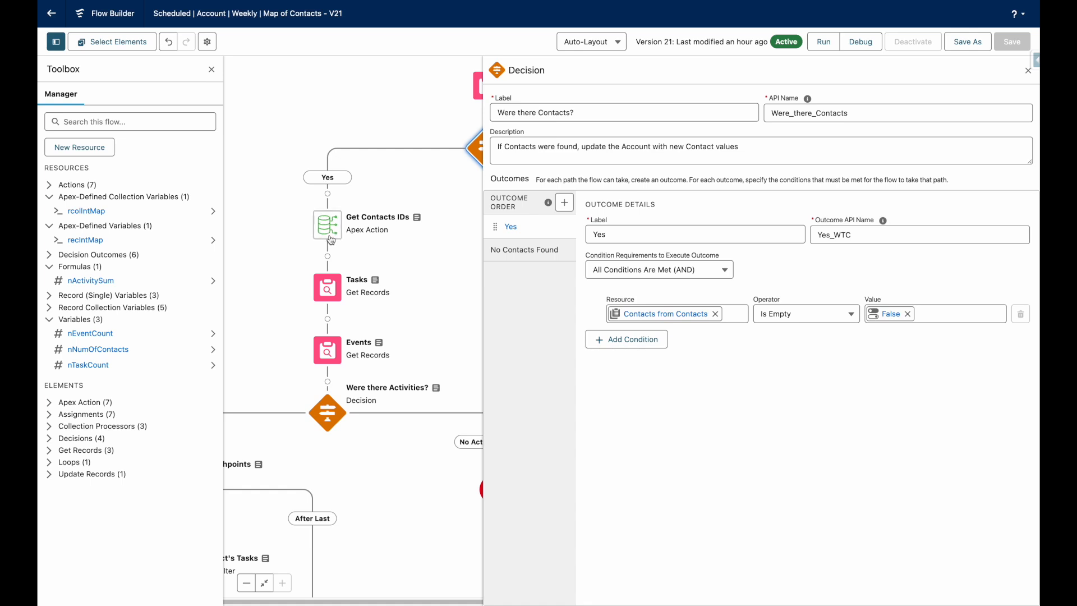
{"action": "double_click", "coordinate": [330, 236]}
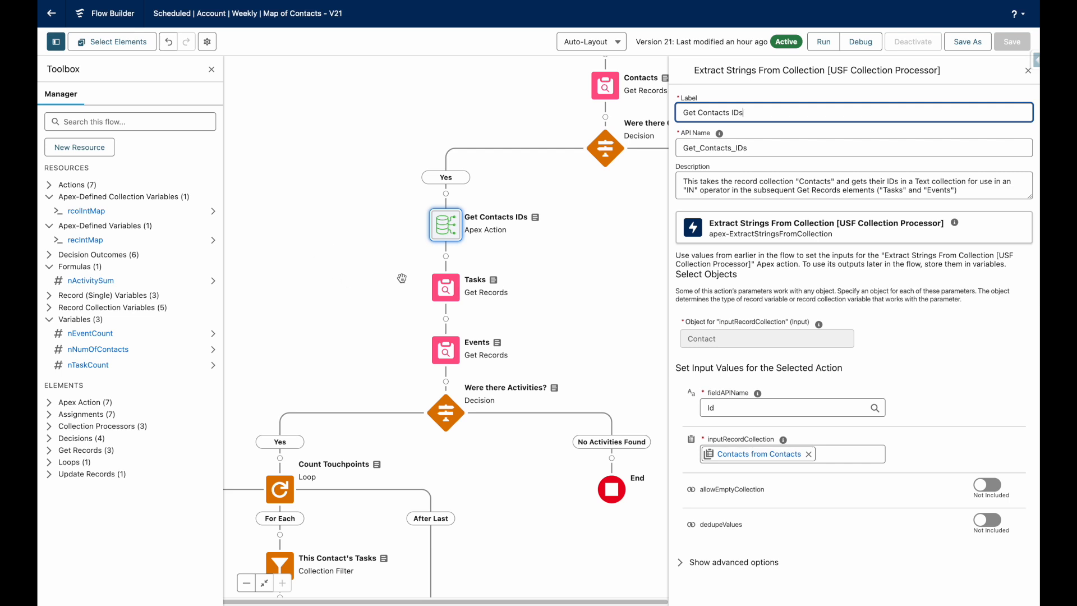
{"action": "double_click", "coordinate": [446, 286]}
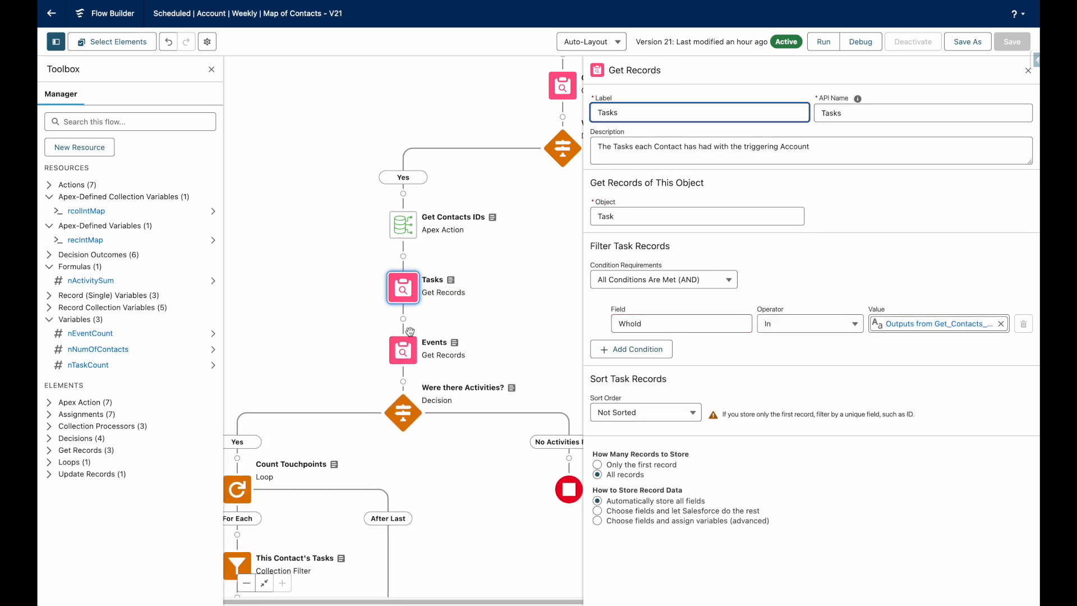
{"action": "double_click", "coordinate": [409, 350]}
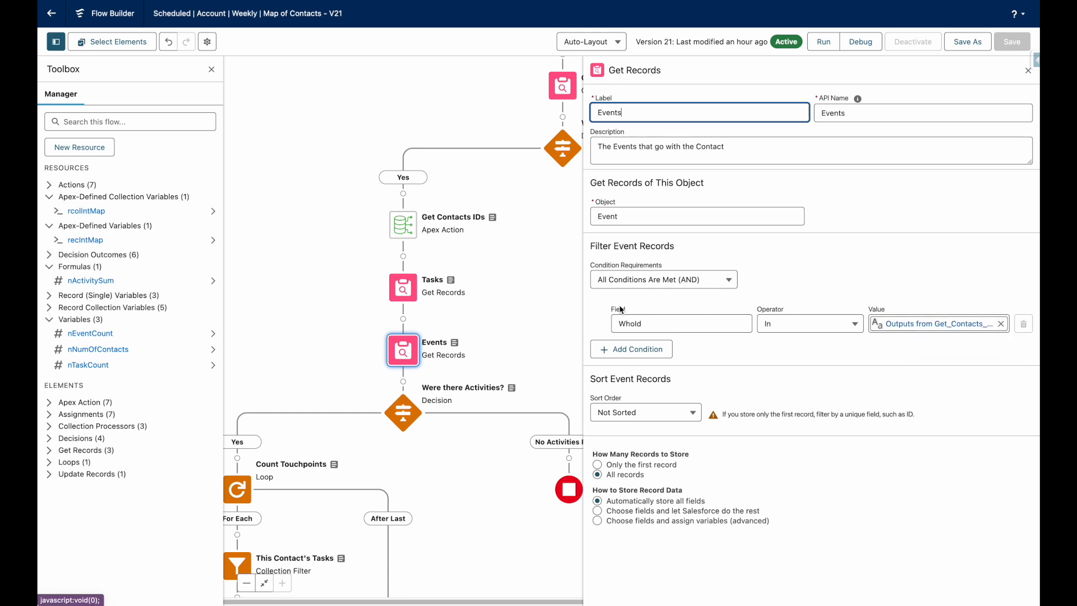
{"action": "double_click", "coordinate": [408, 416]}
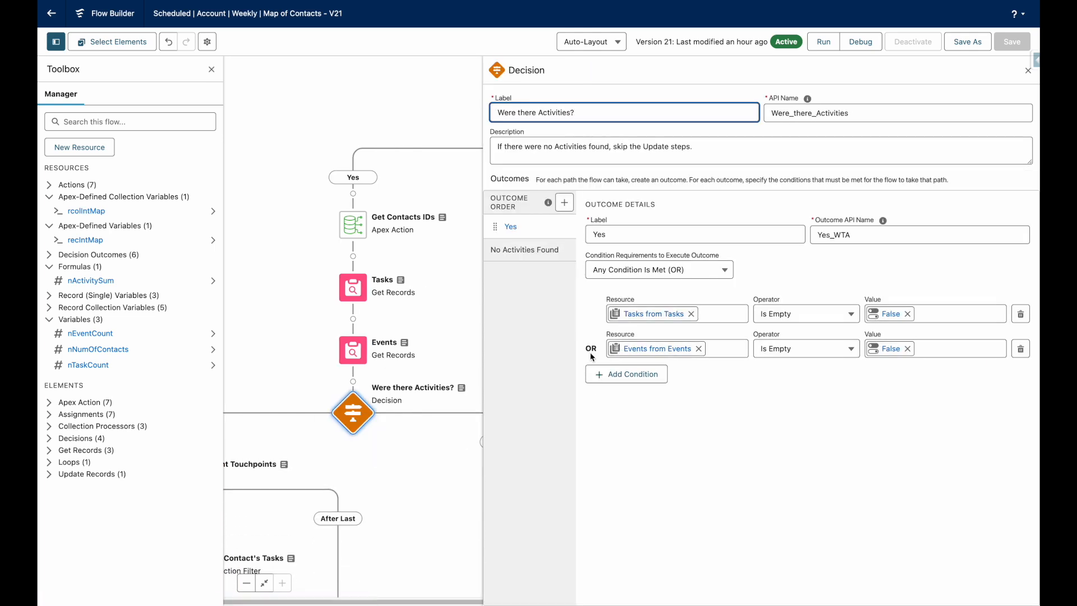
{"action": "left_click", "coordinate": [381, 447]}
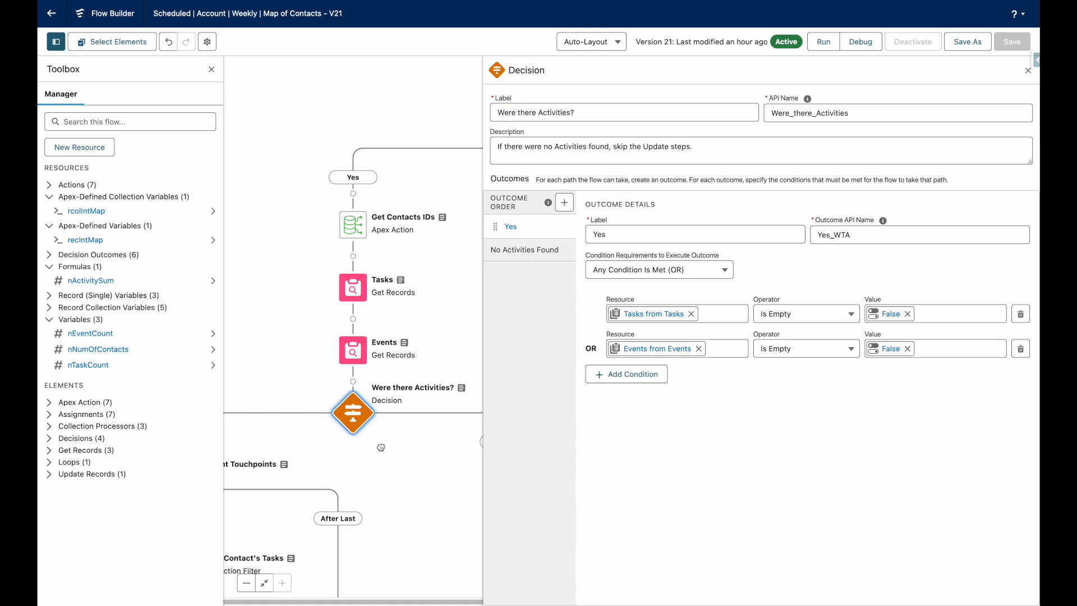
Step: Examine the Count Touchpoints loop and its This Contact's Tasks and This Contact's Events collection filters
{"action": "left_click_drag", "start_coordinate": [373, 477], "coordinate": [536, 111]}
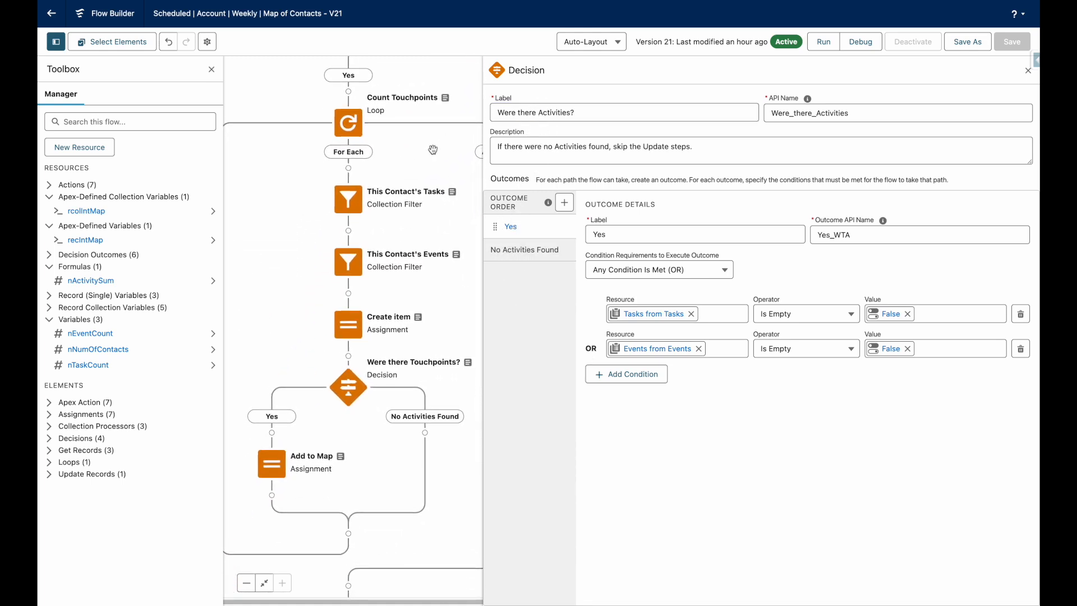
{"action": "left_click", "coordinate": [354, 122]}
{"action": "left_click", "coordinate": [354, 121]}
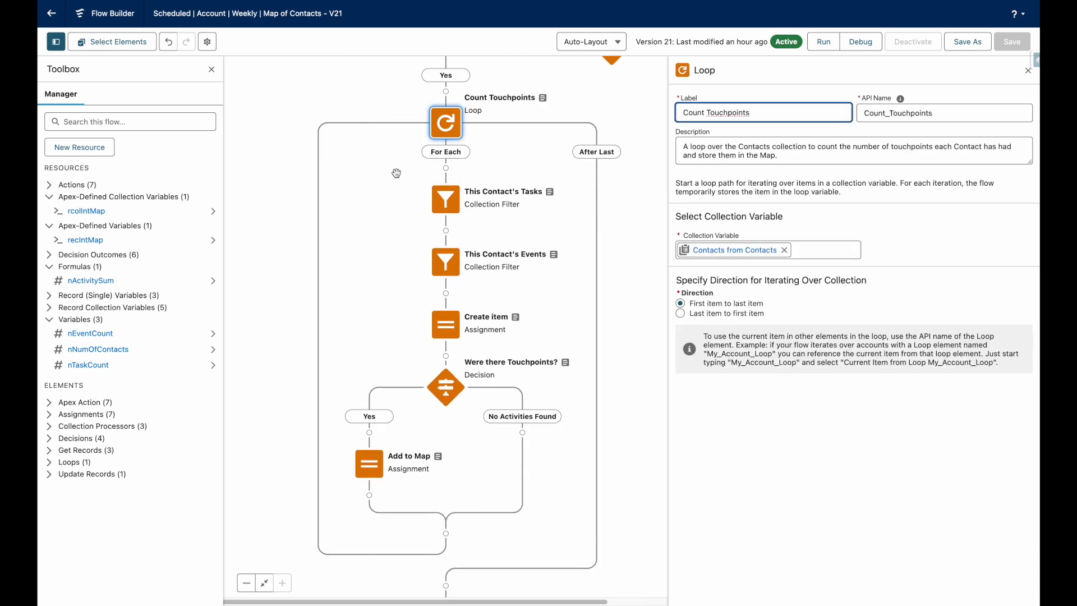
{"action": "left_click", "coordinate": [445, 204]}
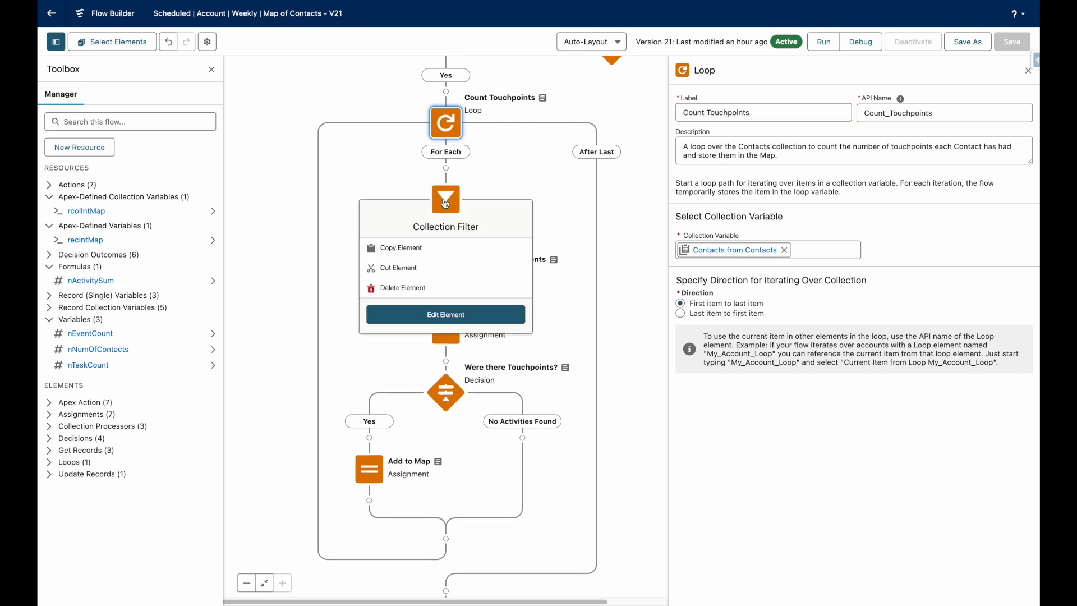
{"action": "left_click", "coordinate": [445, 202]}
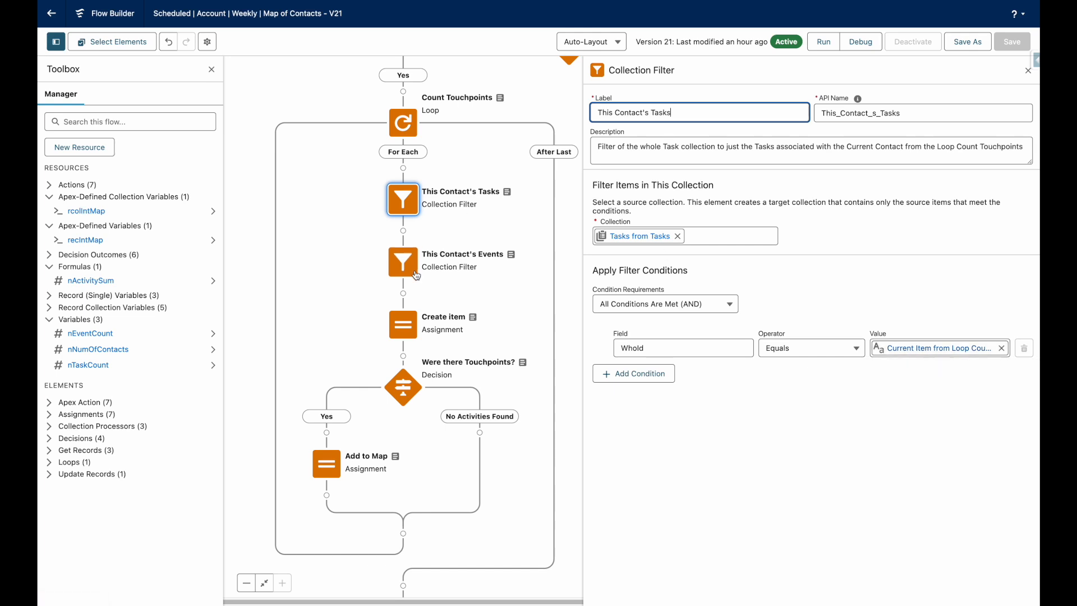
{"action": "left_click", "coordinate": [415, 274]}
{"action": "double_click", "coordinate": [416, 274]}
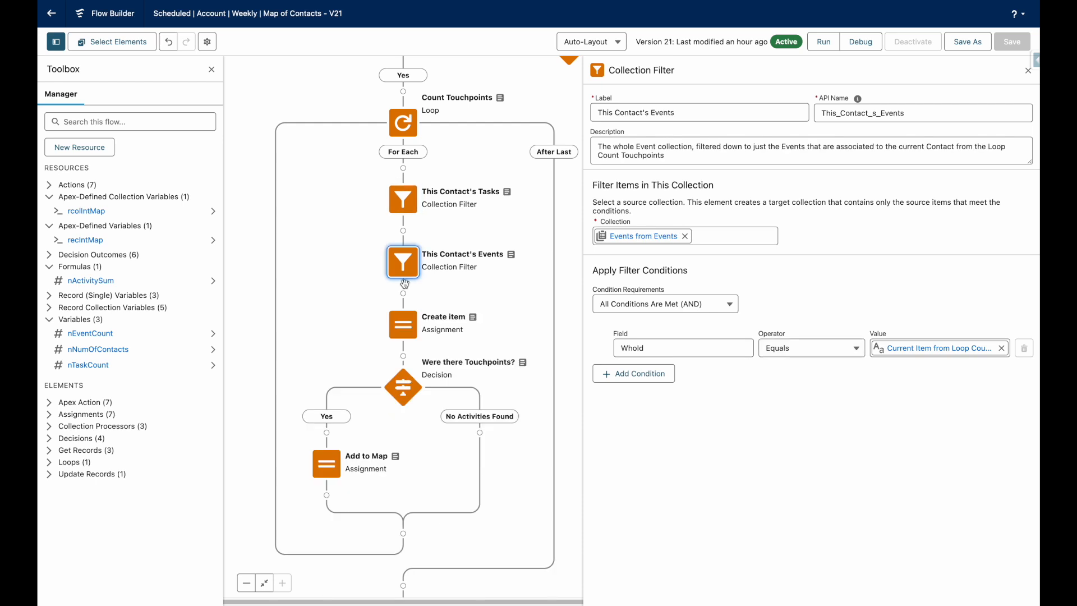
Step: Examine the Create item assignment, the Were there Touchpoints? decision and the Add to Map assignment inside the loop
{"action": "left_click", "coordinate": [408, 327]}
{"action": "double_click", "coordinate": [408, 327]}
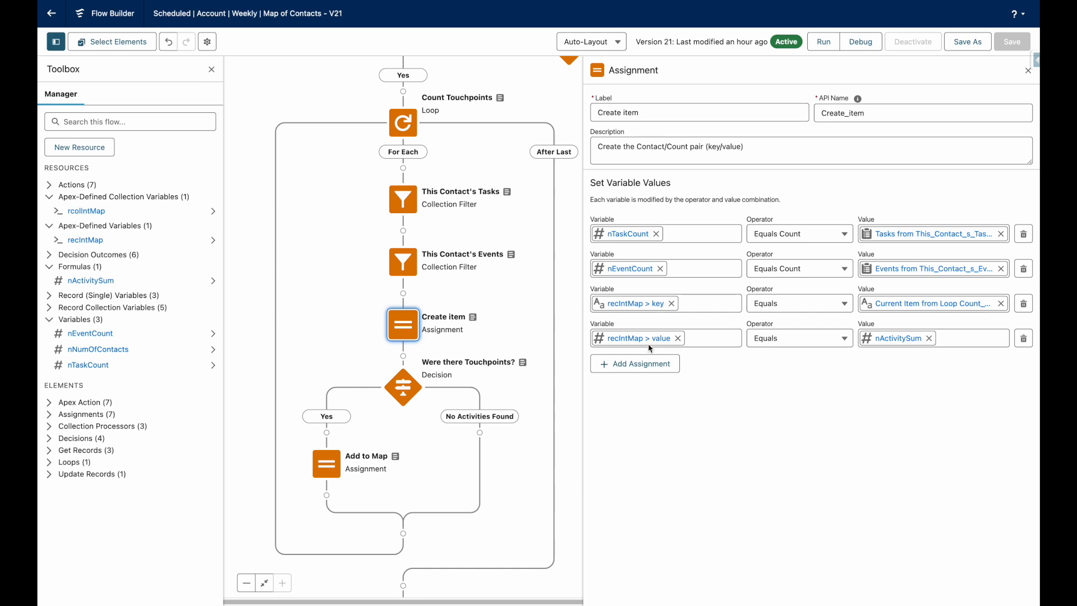
{"action": "left_click", "coordinate": [402, 387]}
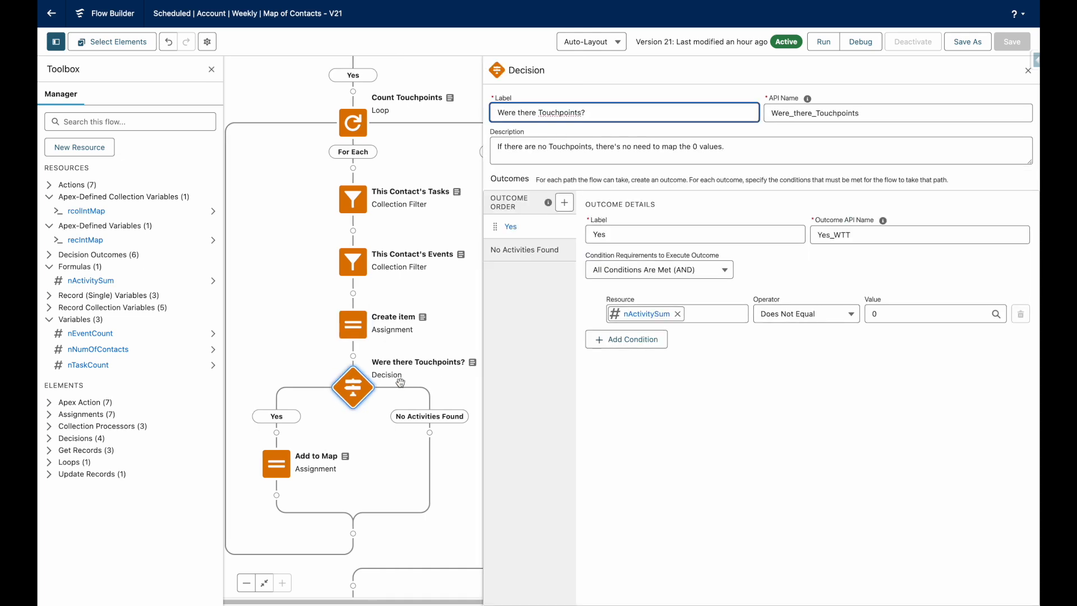
{"action": "left_click", "coordinate": [284, 461]}
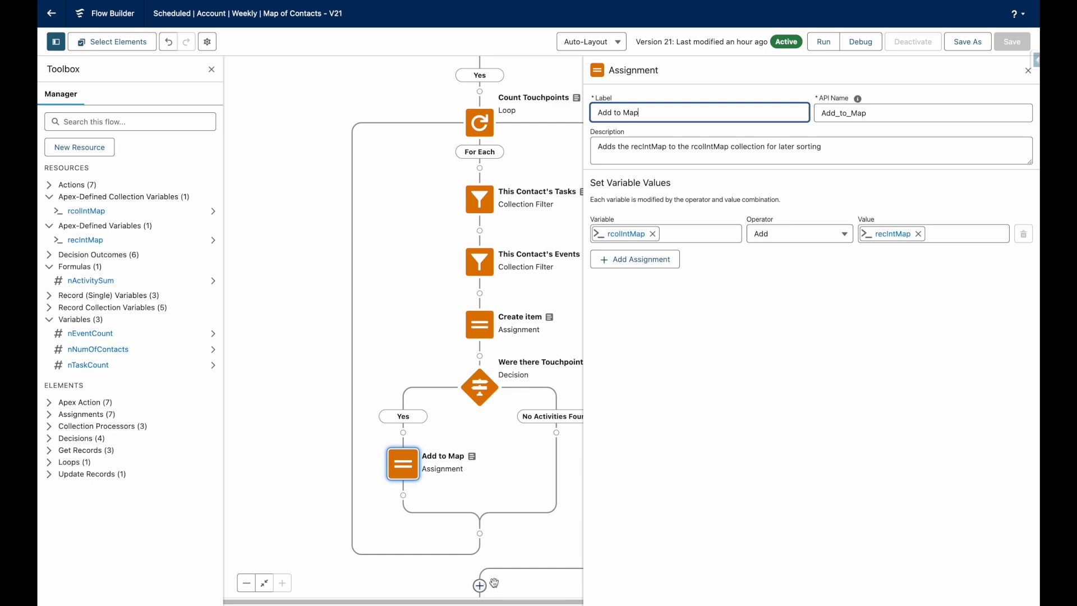
{"action": "left_click_drag", "start_coordinate": [513, 584], "coordinate": [454, 71]}
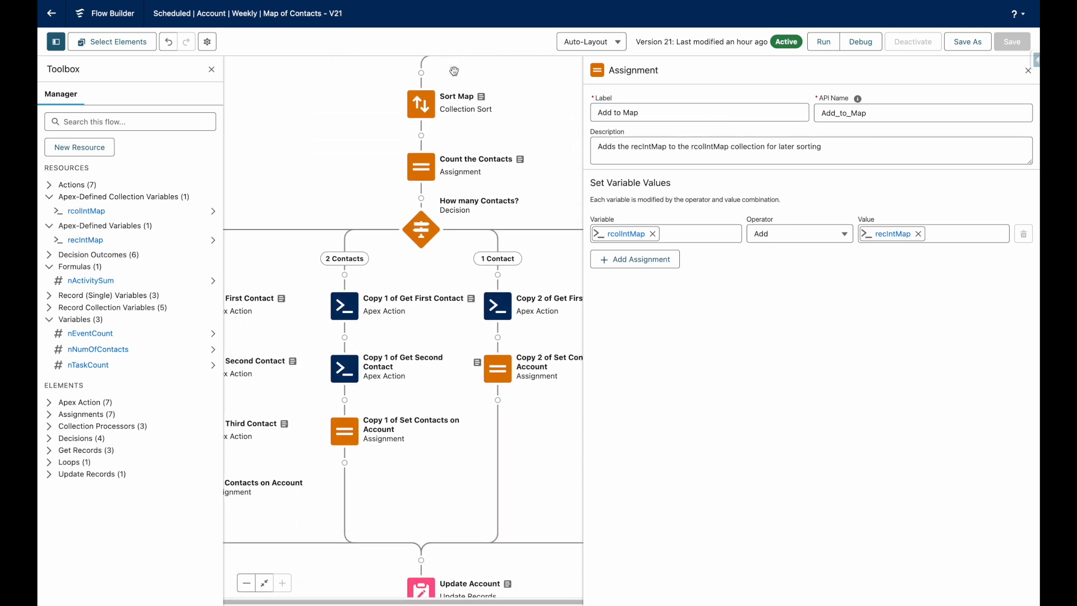
Step: Examine the Sort Map collection sort, the Count the Contacts assignment and the How many Contacts? decision
{"action": "left_click_drag", "start_coordinate": [530, 132], "coordinate": [528, 116]}
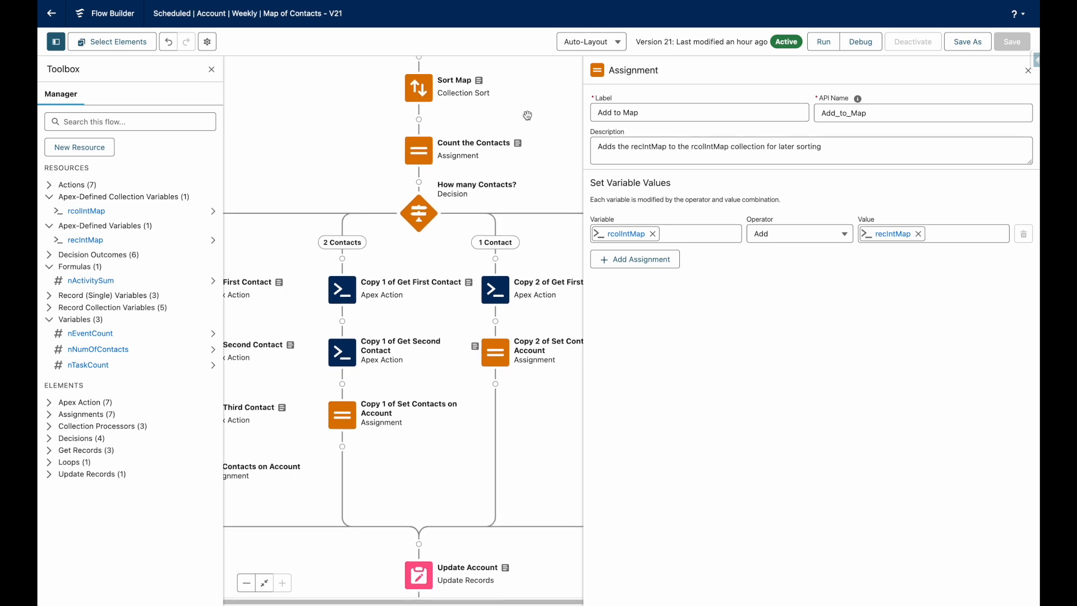
{"action": "left_click", "coordinate": [423, 84]}
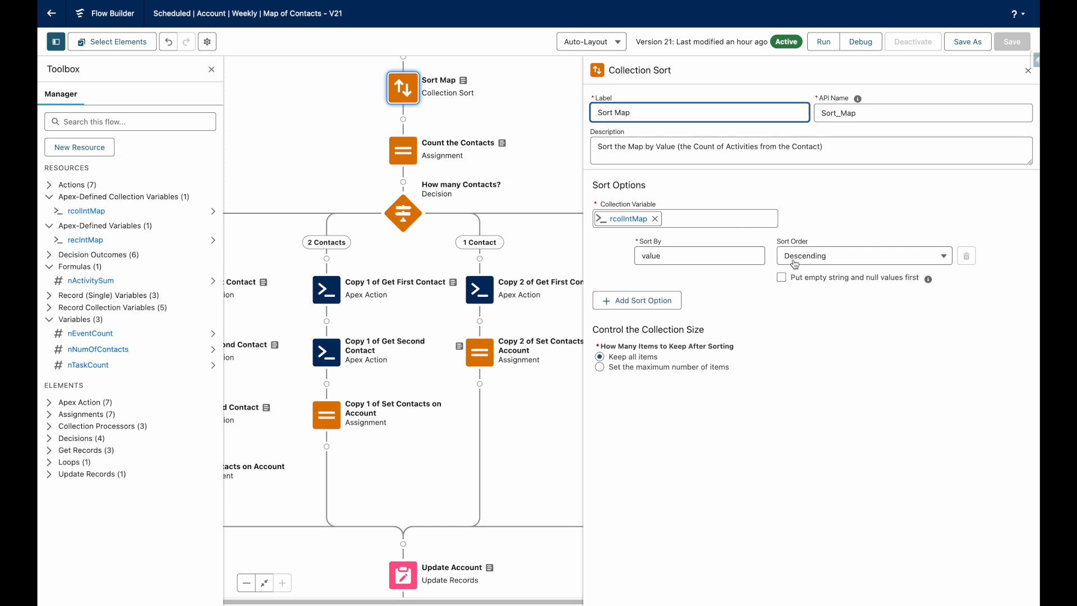
{"action": "left_click", "coordinate": [405, 160]}
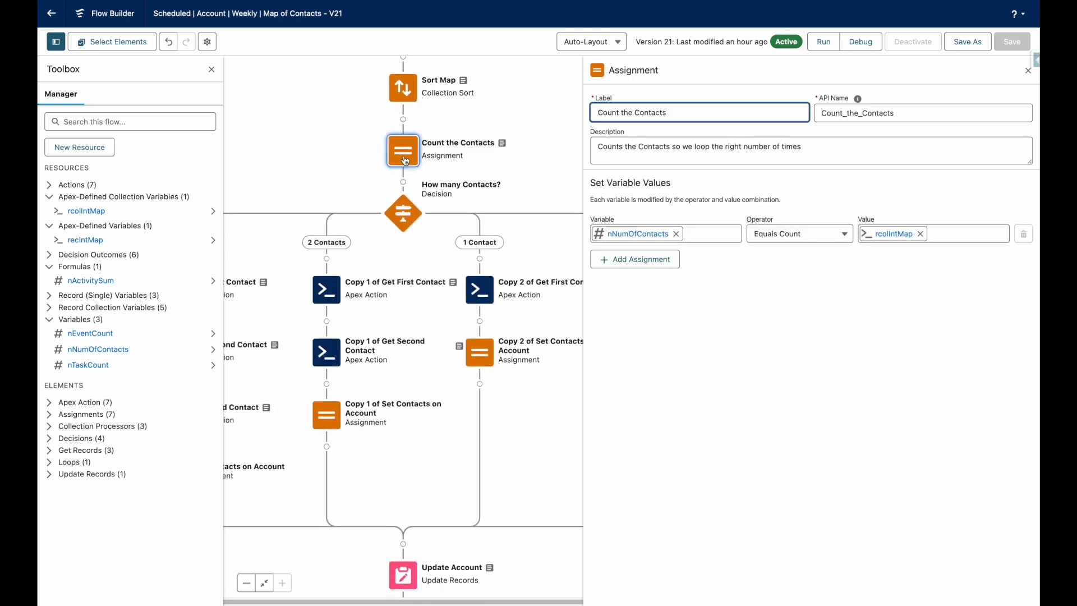
{"action": "left_click", "coordinate": [404, 211]}
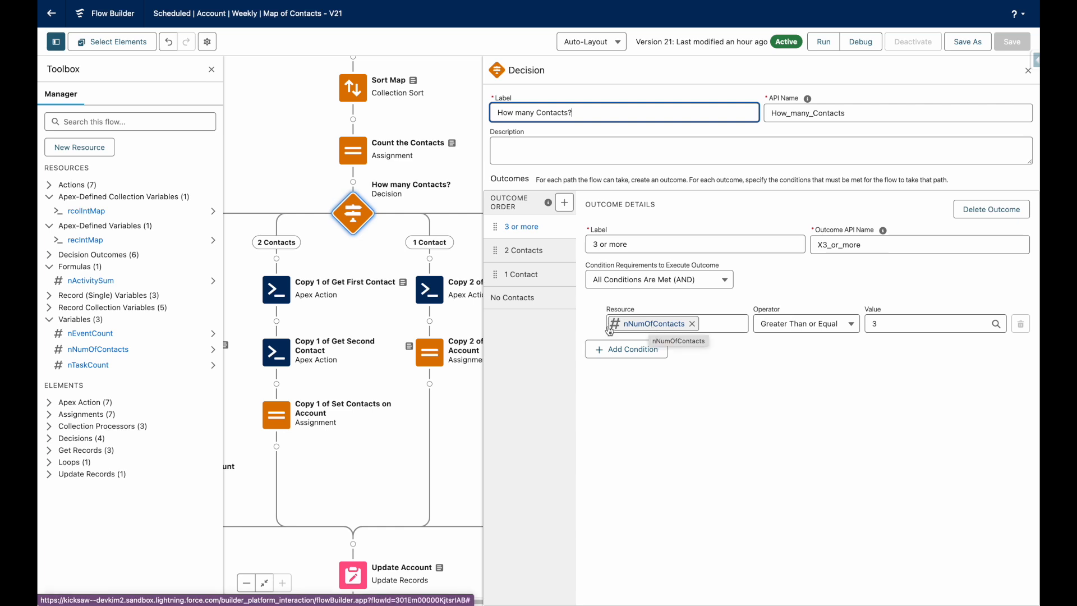
Step: Examine the Get First, Second and Third Contact actions and the Set Contacts on Account assignment in the 3 or more branch
{"action": "left_click_drag", "start_coordinate": [256, 387], "coordinate": [419, 380]}
{"action": "left_click", "coordinate": [278, 284]}
{"action": "double_click", "coordinate": [278, 284]}
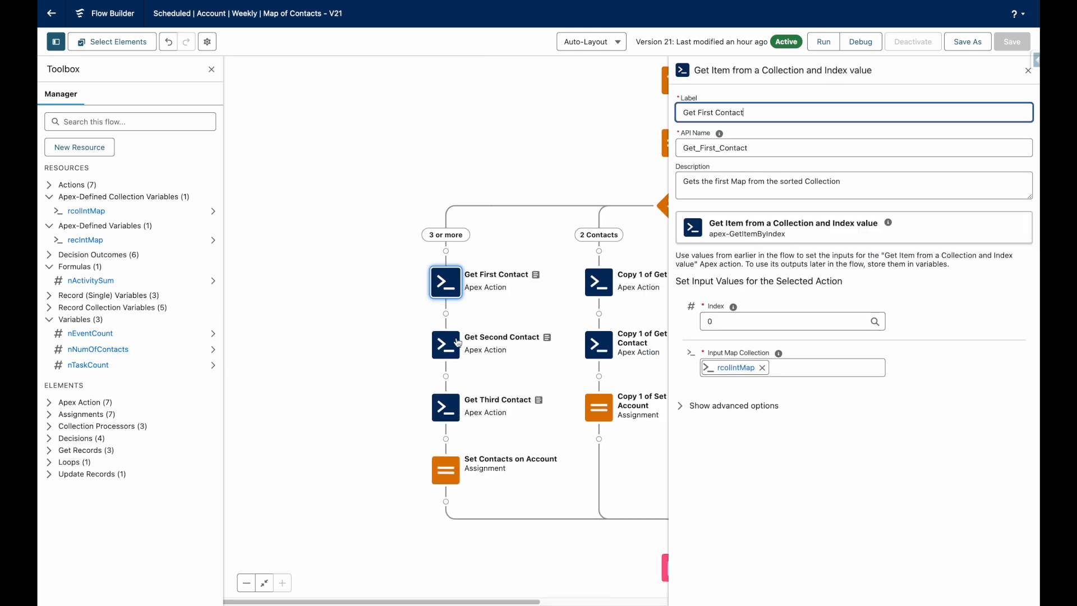
{"action": "double_click", "coordinate": [437, 357]}
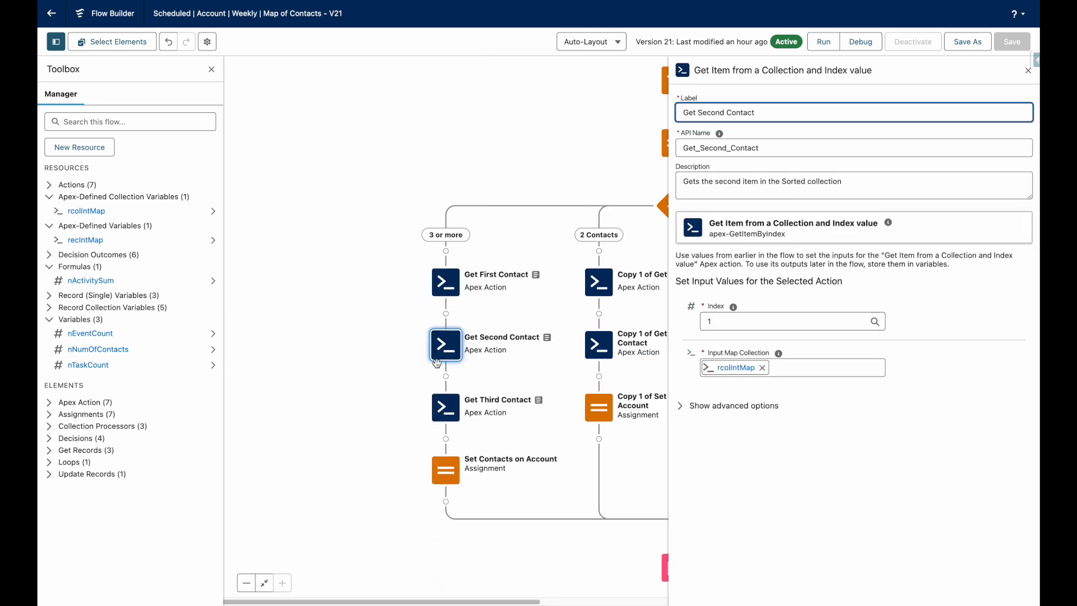
{"action": "double_click", "coordinate": [444, 405]}
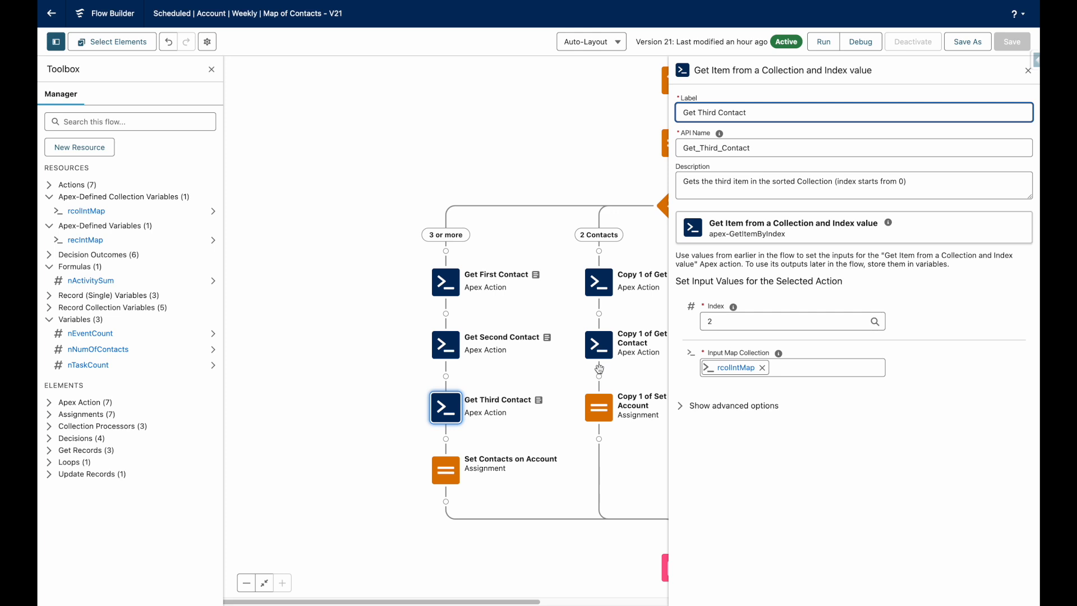
{"action": "double_click", "coordinate": [446, 461]}
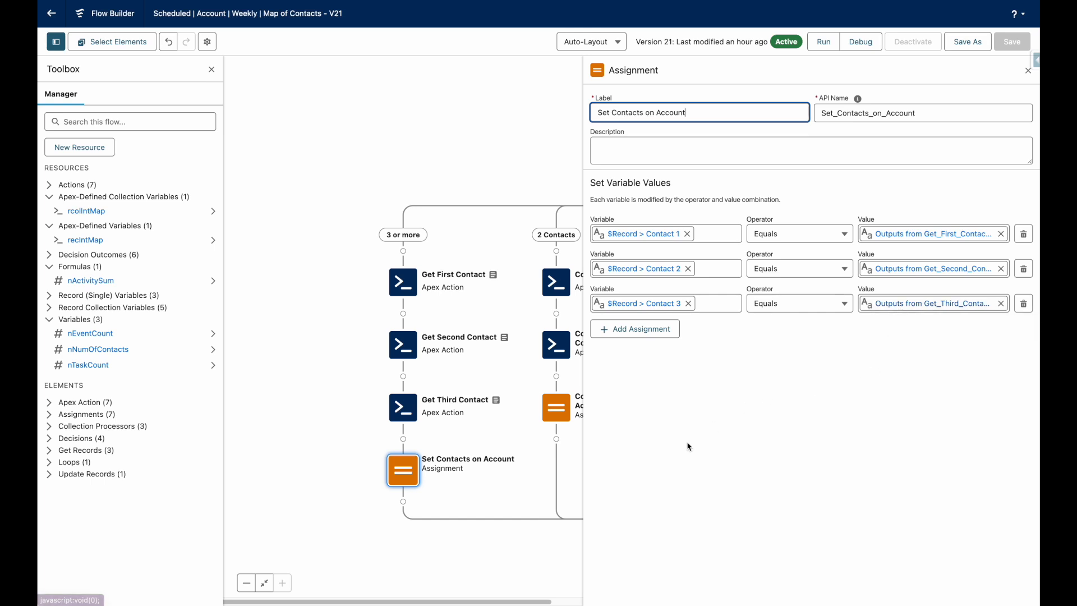
{"action": "left_click_drag", "start_coordinate": [544, 533], "coordinate": [420, 404]}
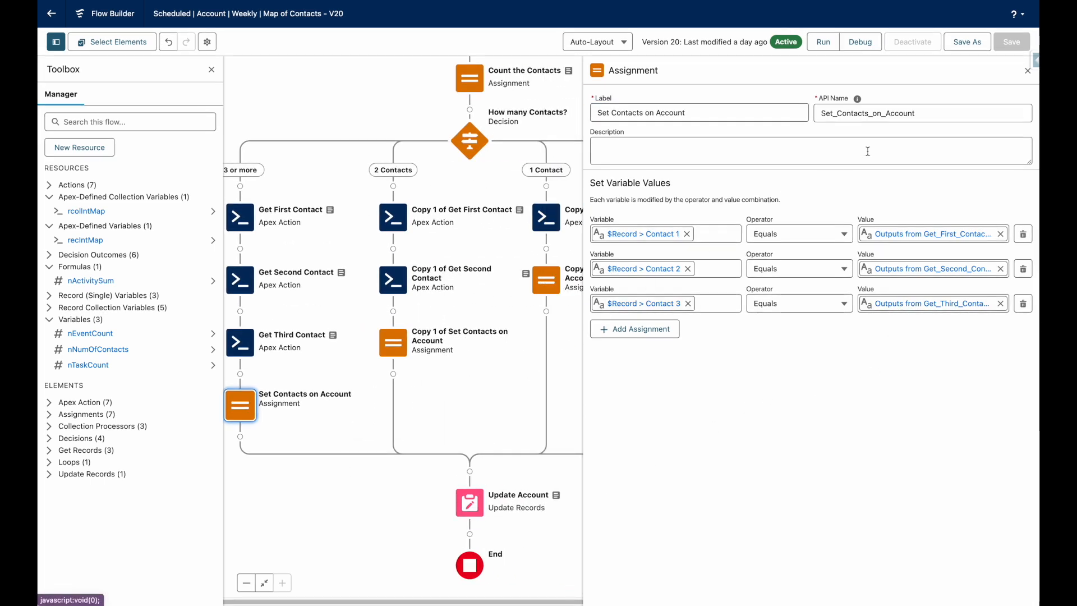
Step: Set the flow's weekly schedule to start on Aug 7, 2024 at 8:07 AM
{"action": "left_click", "coordinate": [1027, 73]}
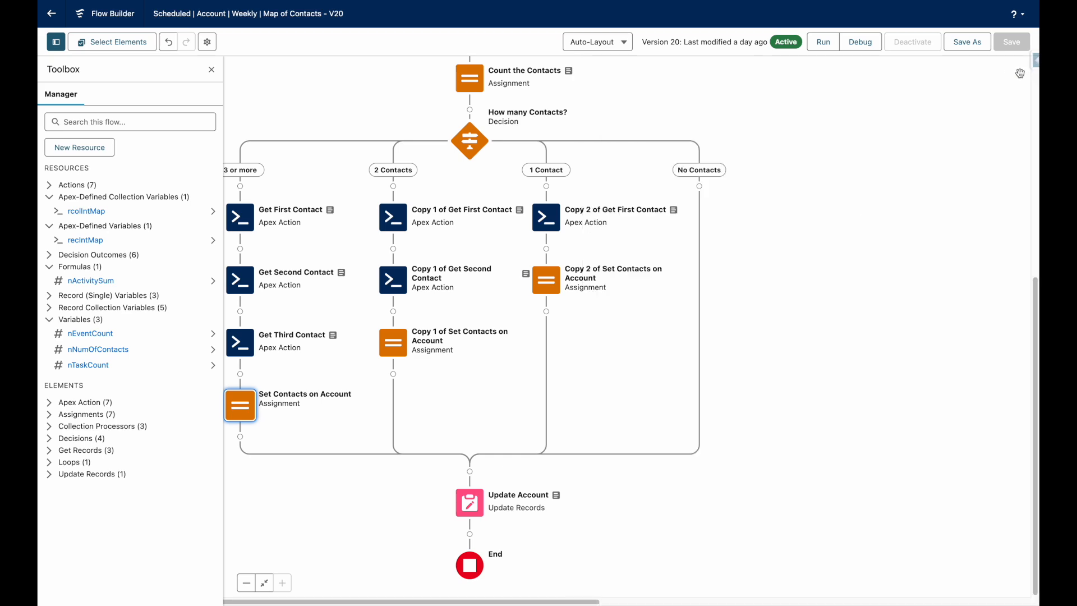
{"action": "scroll", "coordinate": [810, 473], "scroll_direction": "up", "scroll_amount": 10}
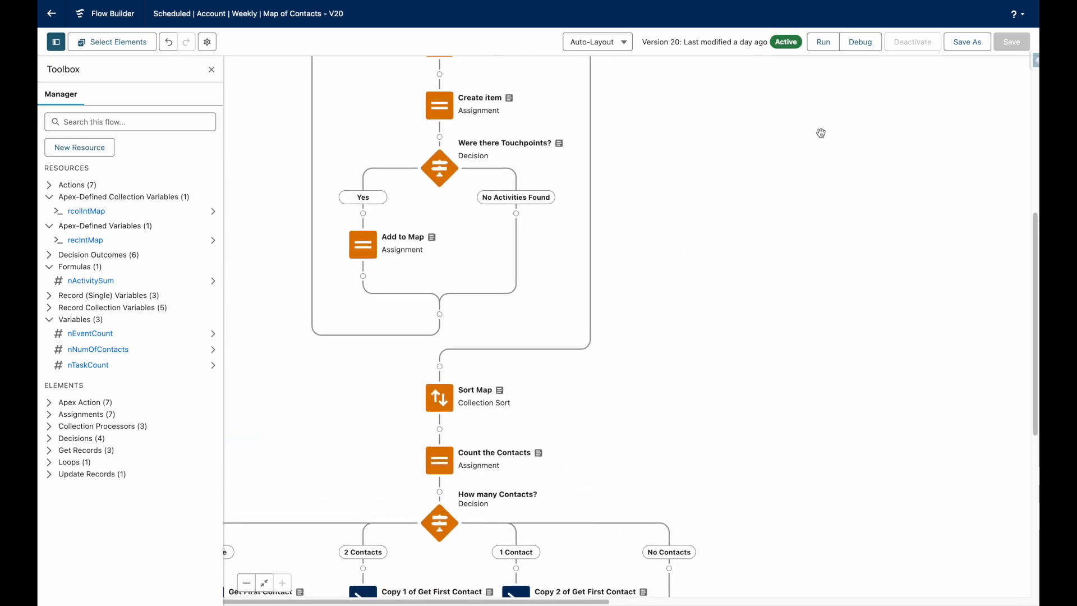
{"action": "left_click_drag", "start_coordinate": [822, 89], "coordinate": [825, 554]}
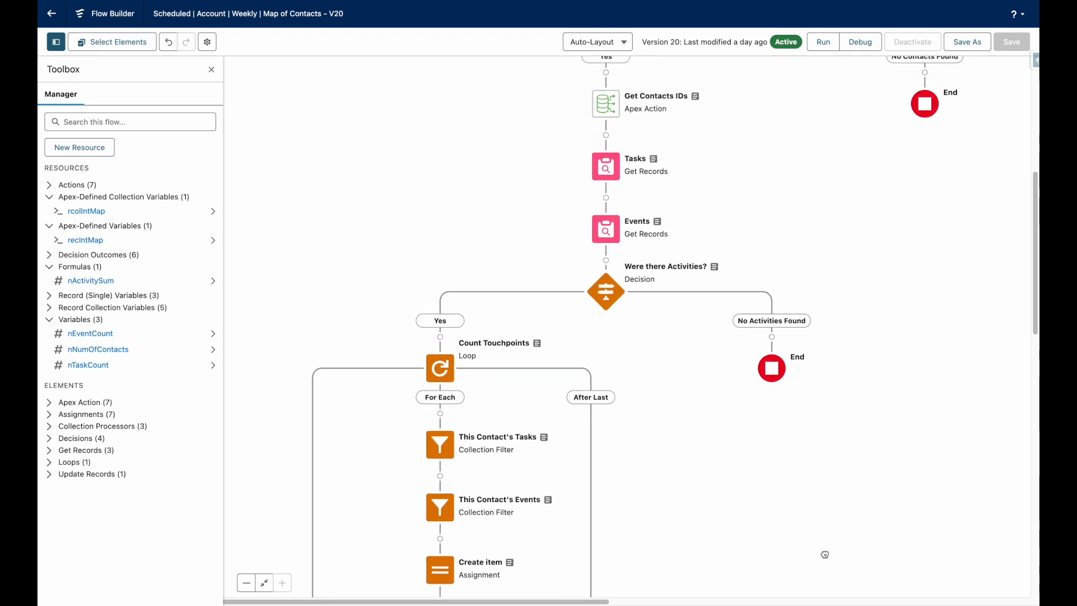
{"action": "left_click_drag", "start_coordinate": [825, 96], "coordinate": [812, 376]}
{"action": "left_click", "coordinate": [758, 121]}
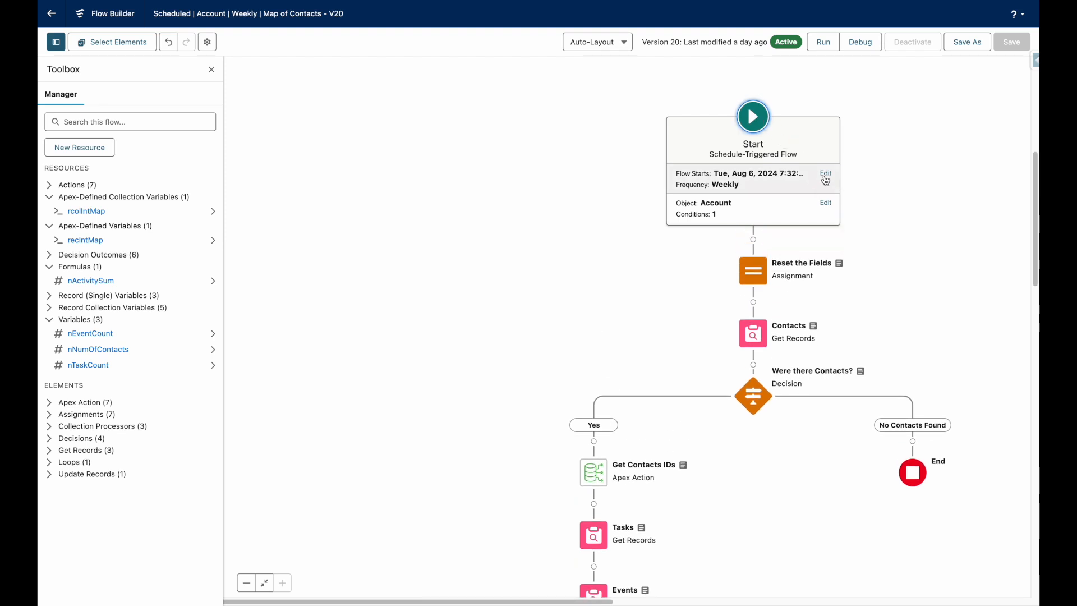
{"action": "left_click", "coordinate": [825, 173]}
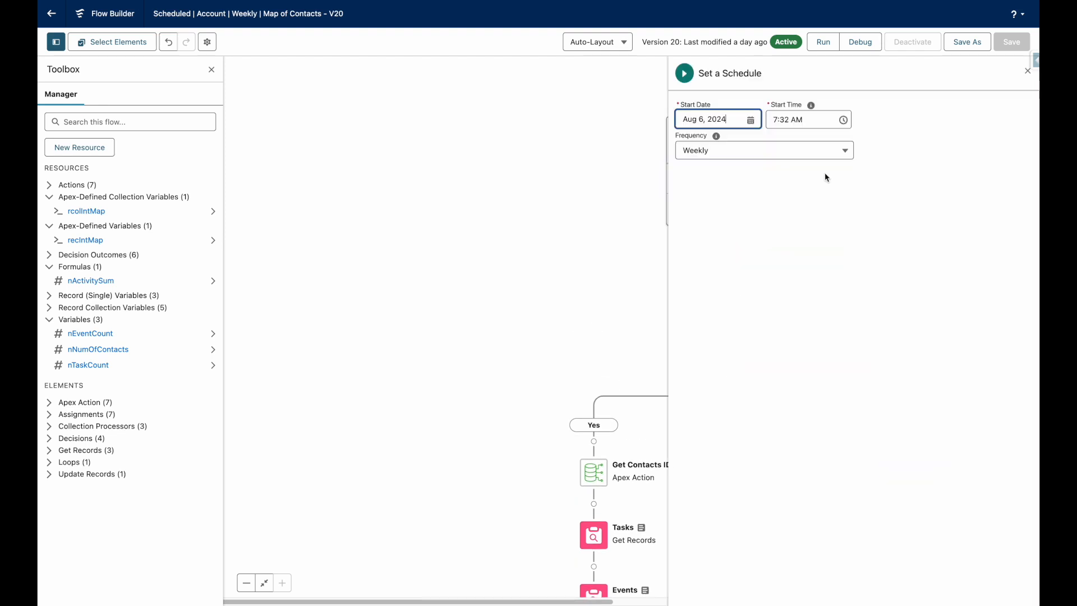
{"action": "left_click", "coordinate": [830, 117]}
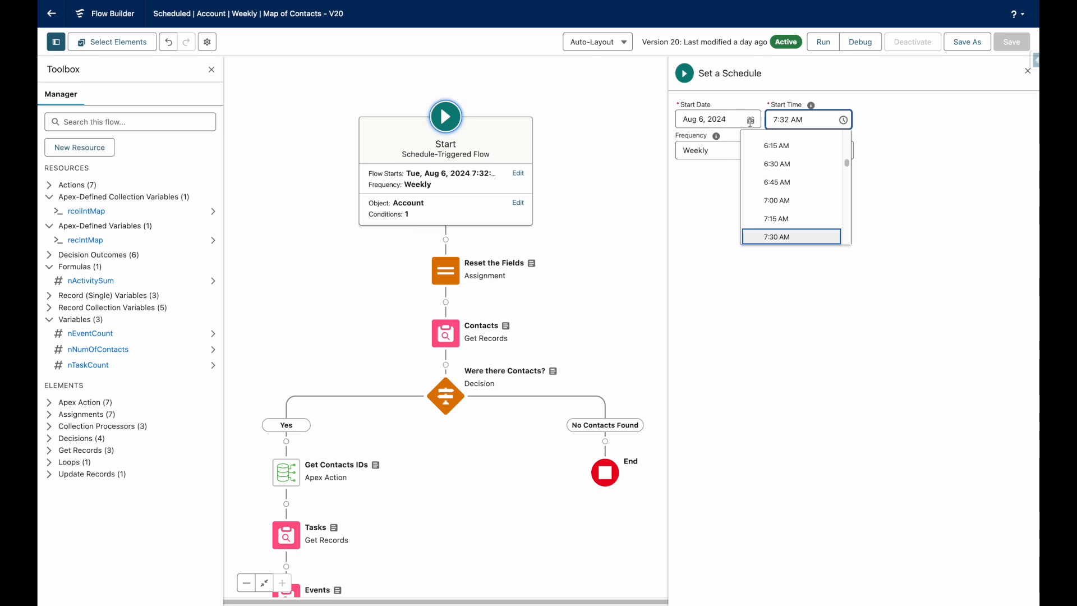
{"action": "scroll", "coordinate": [813, 209], "scroll_direction": "down", "scroll_amount": 2}
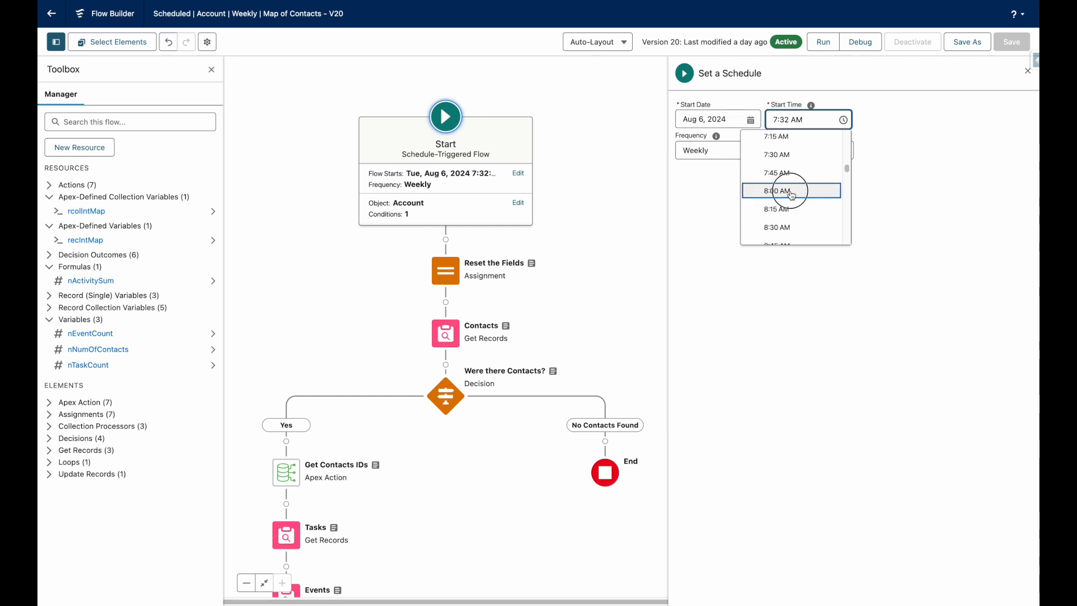
{"action": "left_click", "coordinate": [811, 208]}
{"action": "left_click", "coordinate": [788, 119]}
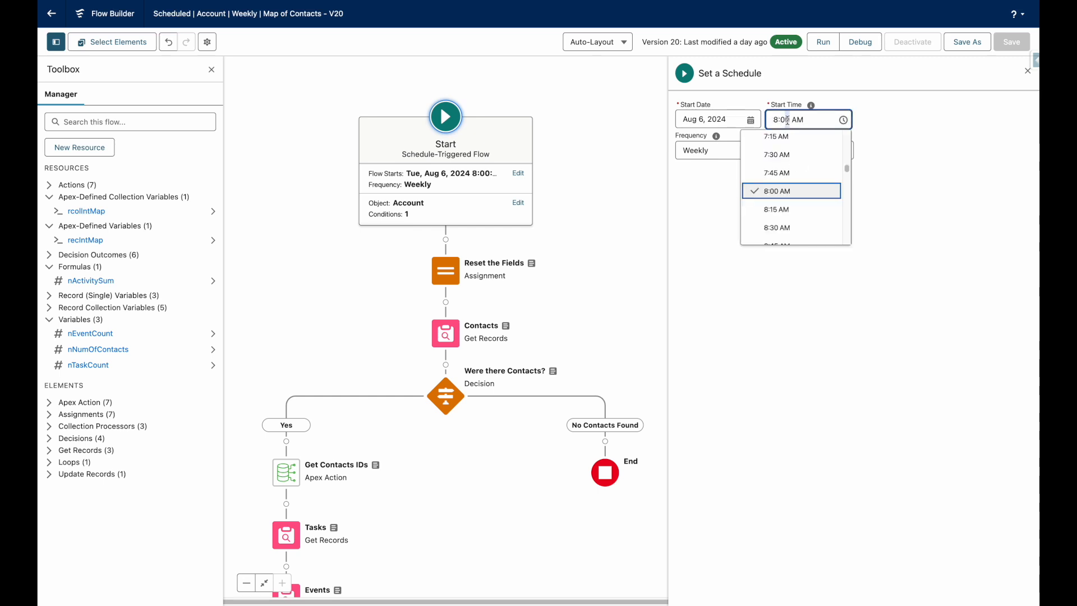
{"action": "type", "text": "7"}
{"action": "left_click", "coordinate": [751, 120]}
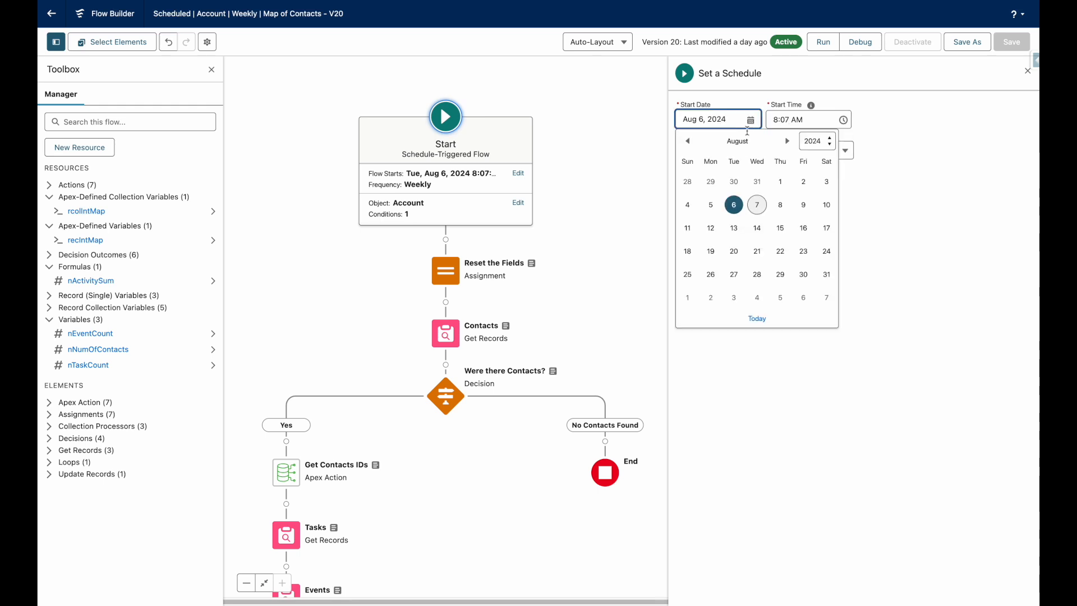
{"action": "left_click", "coordinate": [757, 204]}
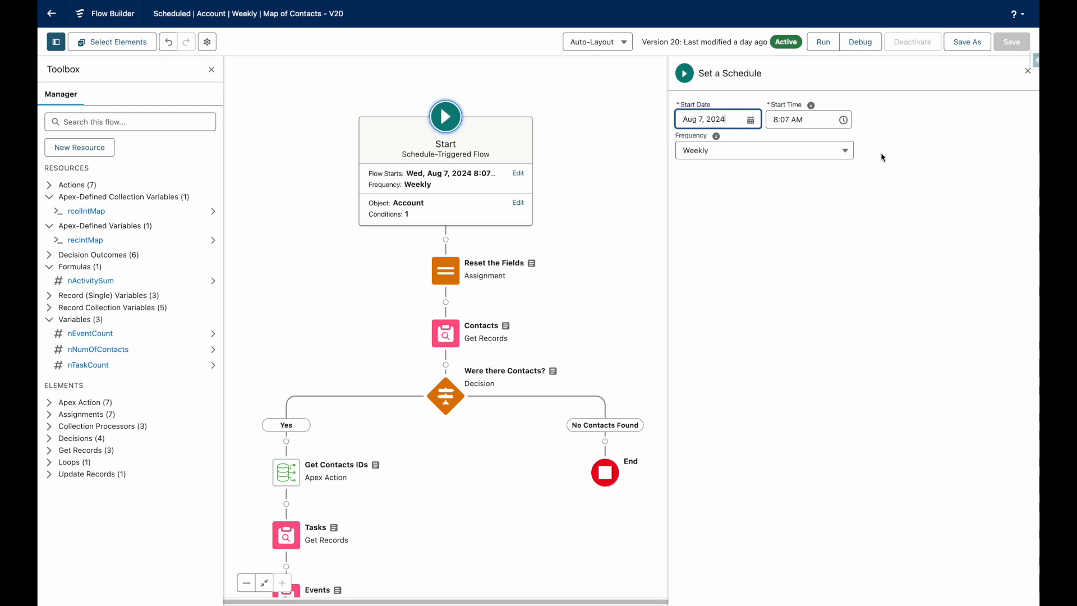
Step: Save the rescheduled flow as a new version and activate it
{"action": "left_click", "coordinate": [967, 42]}
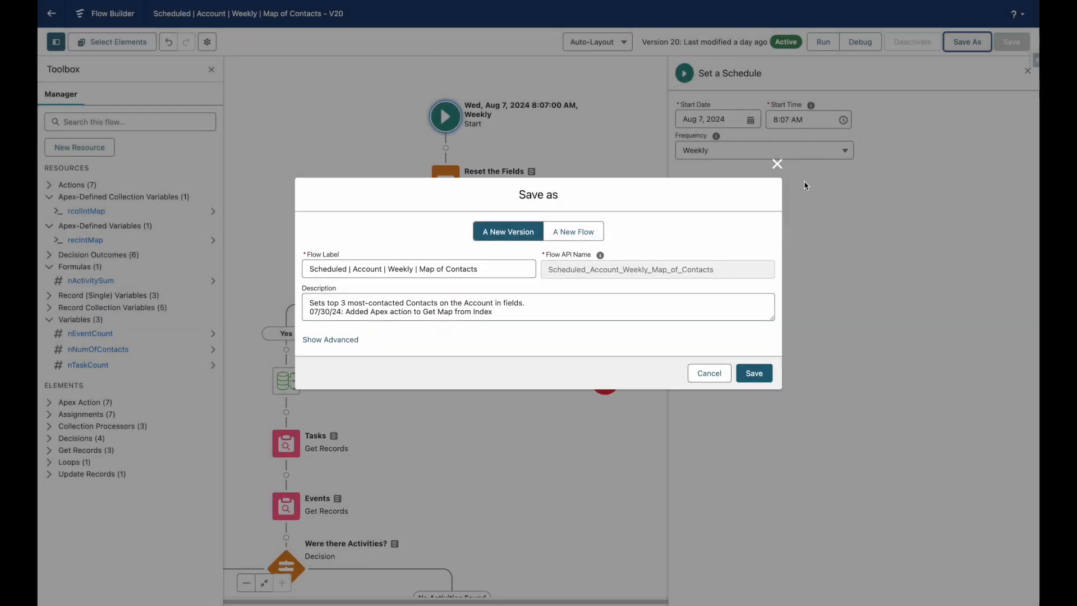
{"action": "left_click", "coordinate": [756, 373]}
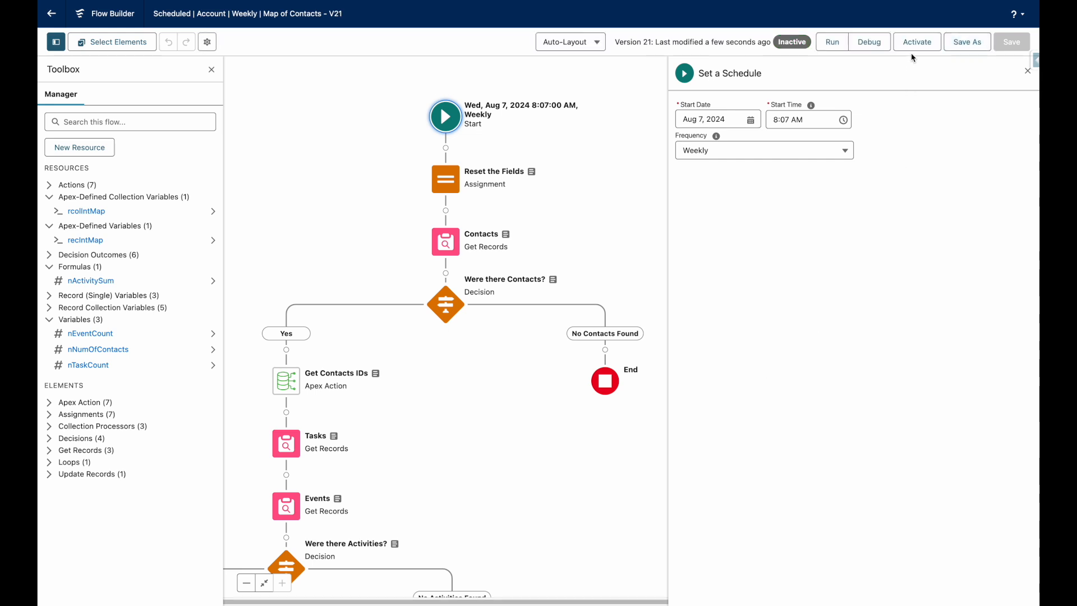
{"action": "left_click", "coordinate": [913, 47]}
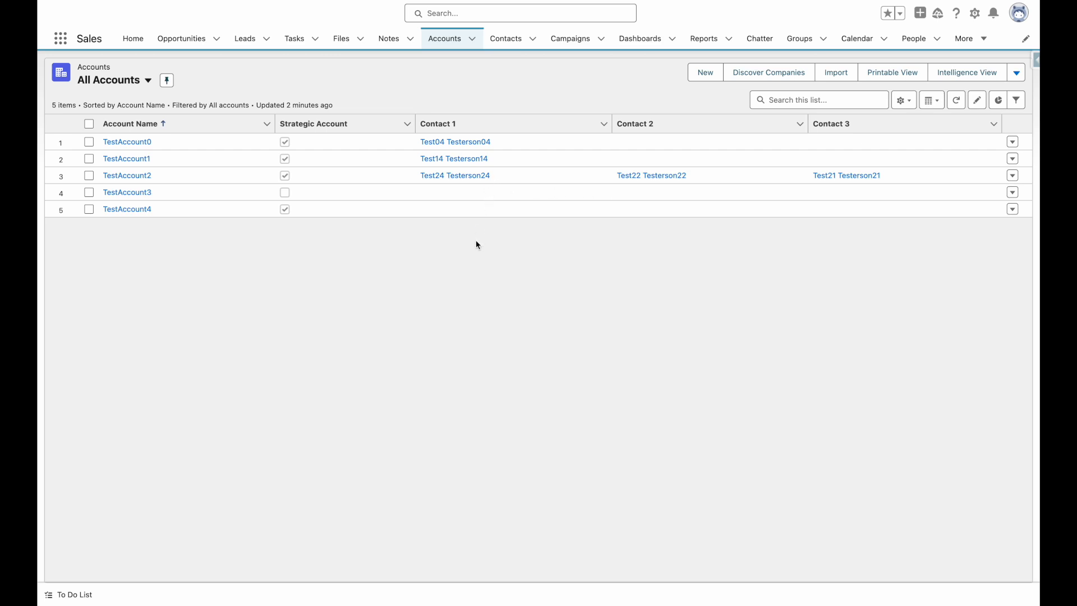
Step: Reload the All Accounts list and check the activity history of TestAccount2's Contact 1 and Contact 2
{"action": "key", "text": "super+r"}
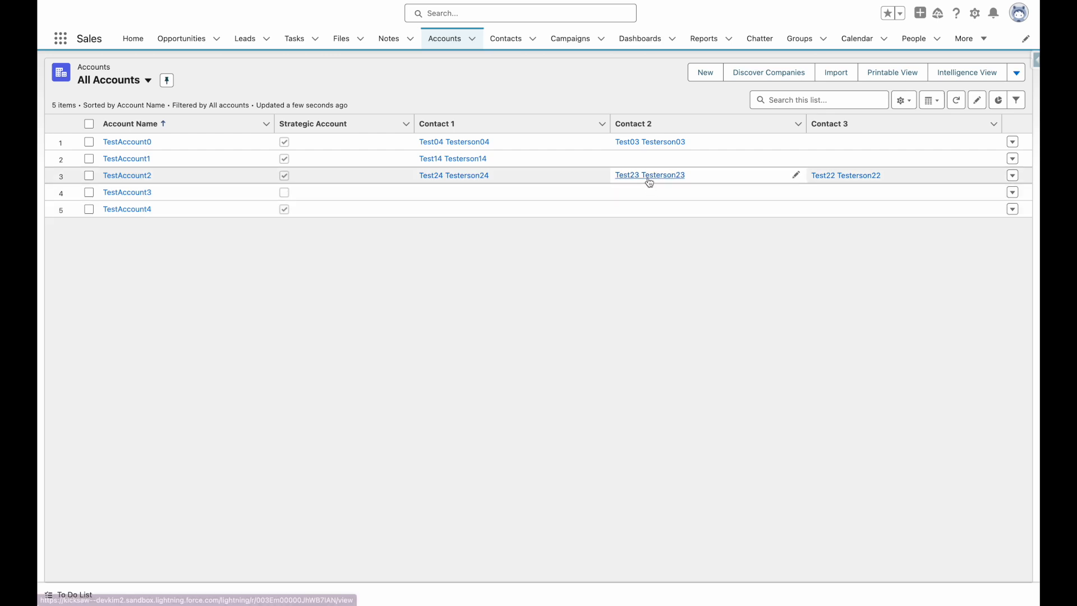
{"action": "left_click", "coordinate": [470, 176]}
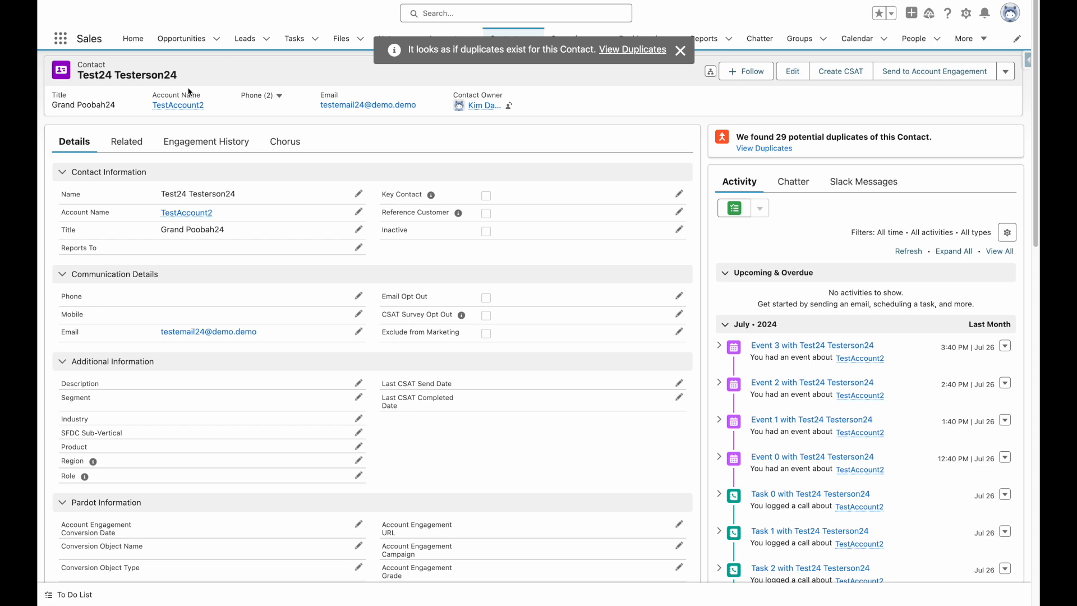
{"action": "mouse_move", "coordinate": [172, 112]}
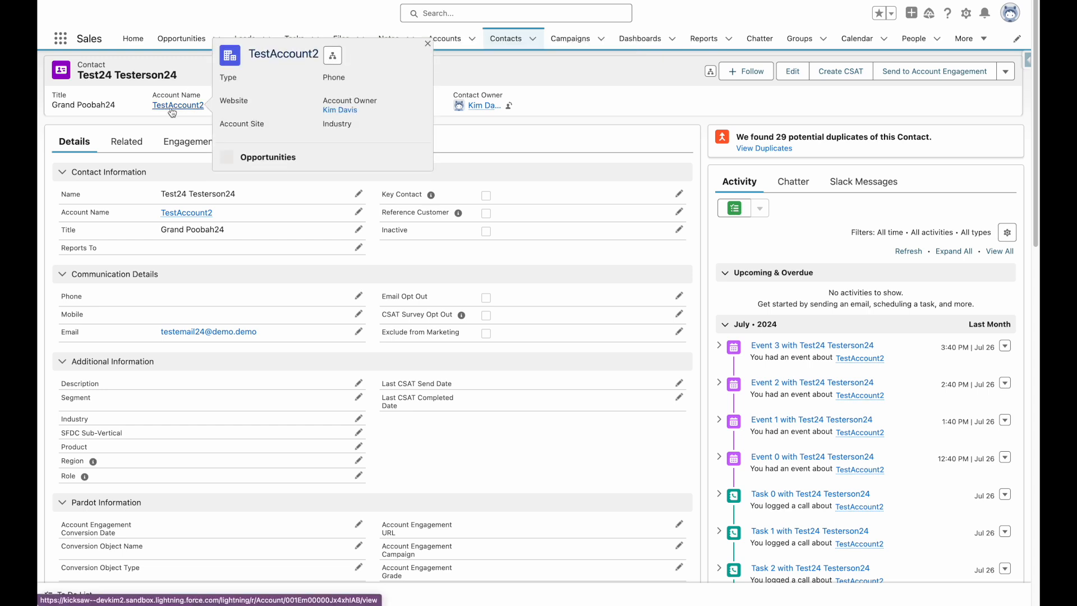
{"action": "left_click", "coordinate": [173, 111]}
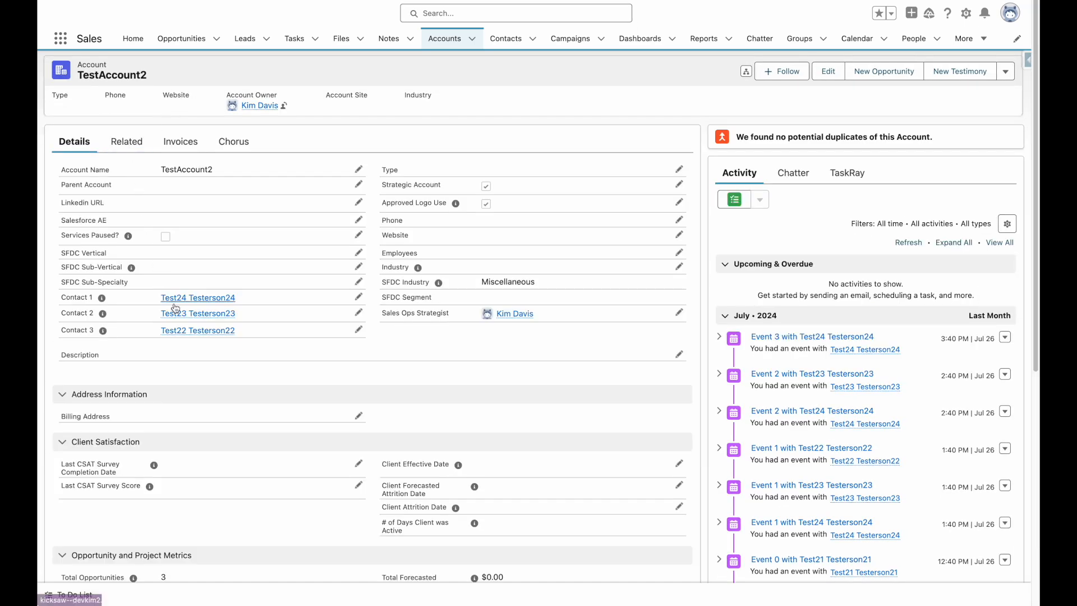
{"action": "left_click", "coordinate": [184, 318]}
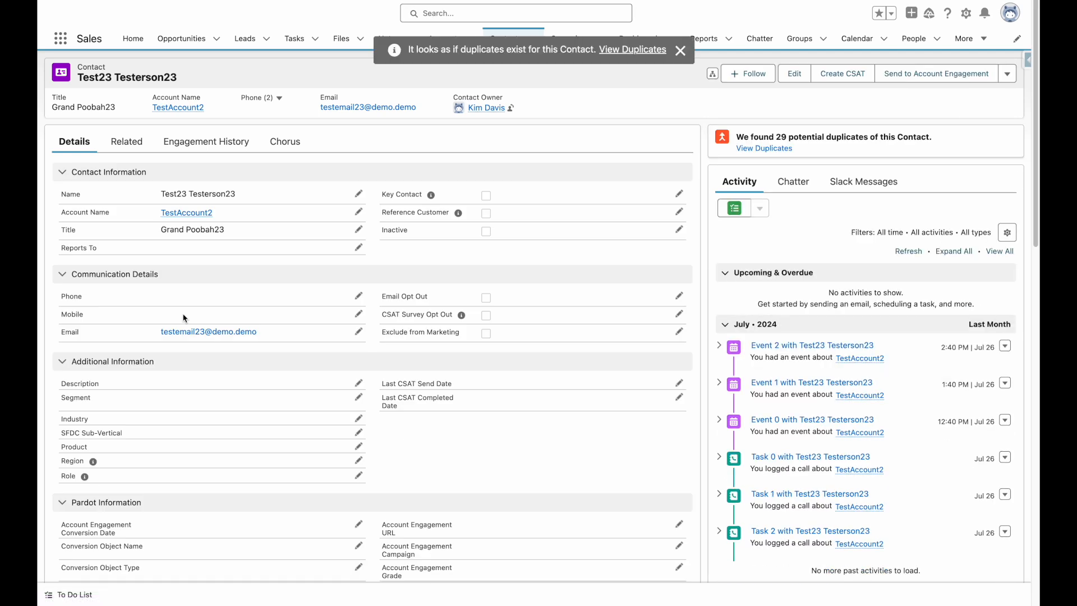